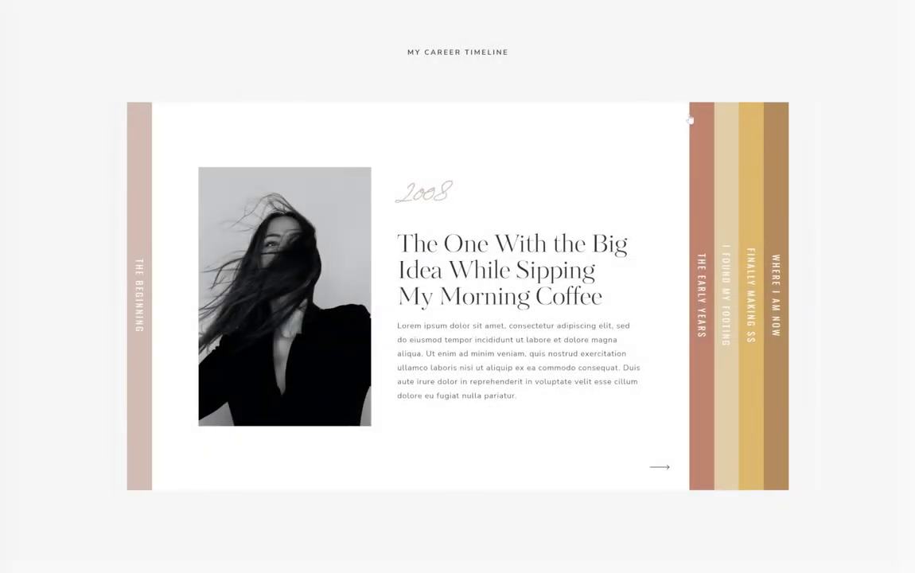
- Examine the career timeline example's sliding panels and the Web Squadron post asking how to build it with Elementor
{"action": "left_click", "coordinate": [700, 122]}
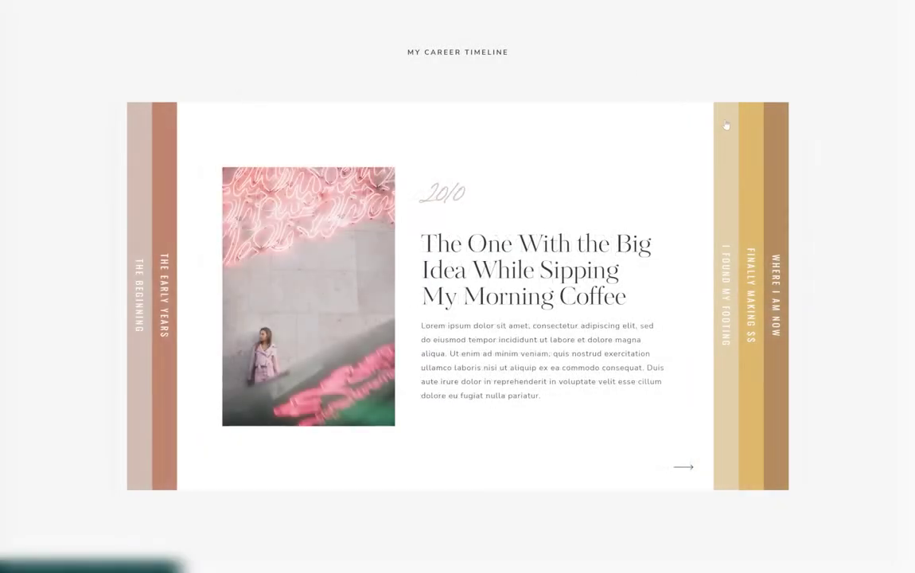
{"action": "left_click", "coordinate": [725, 126]}
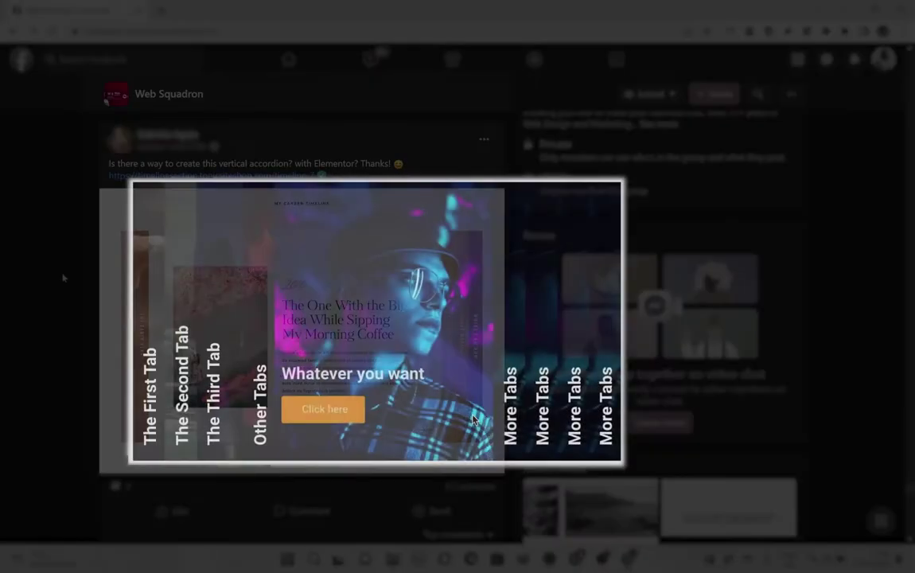
{"action": "scroll", "coordinate": [68, 280], "scroll_direction": "down", "scroll_amount": 5}
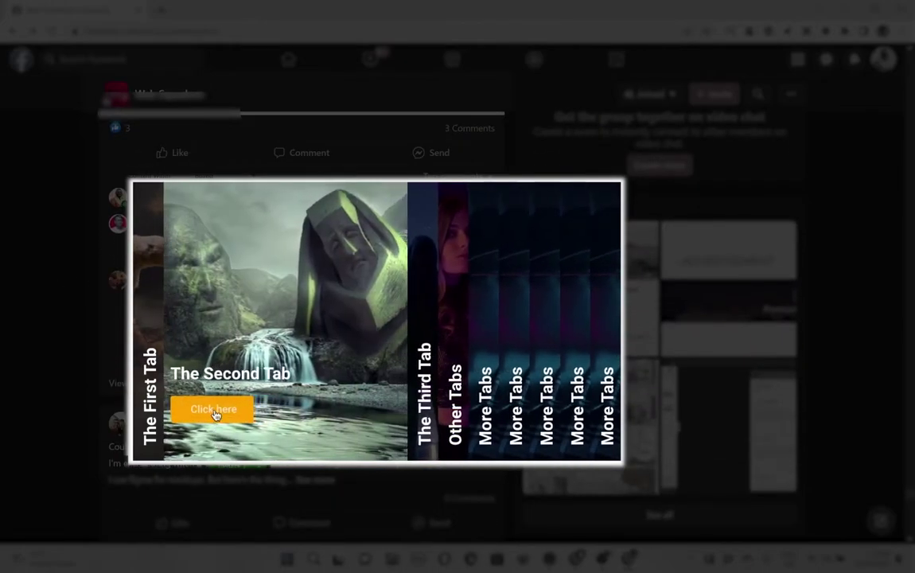
{"action": "scroll", "coordinate": [54, 261], "scroll_direction": "up", "scroll_amount": 3}
{"action": "scroll", "coordinate": [54, 261], "scroll_direction": "up", "scroll_amount": 2}
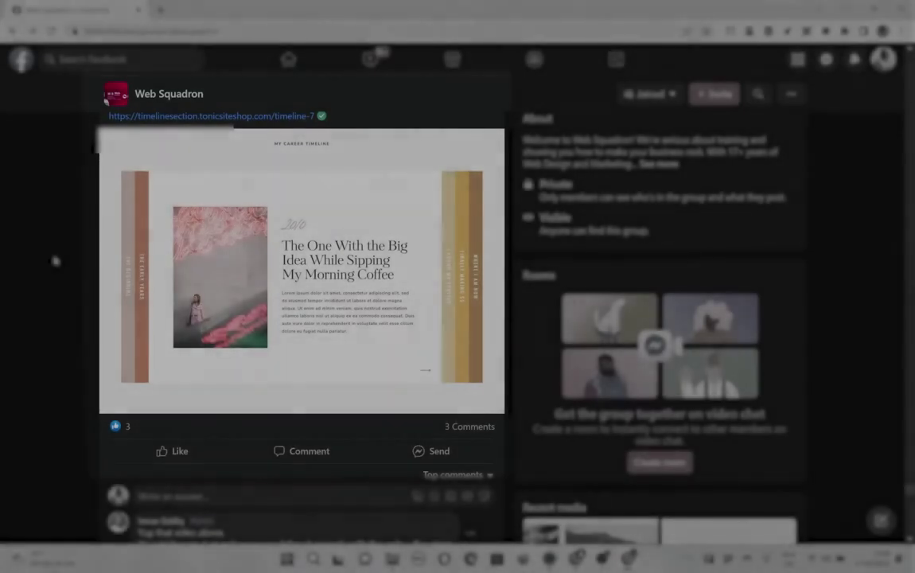
{"action": "scroll", "coordinate": [55, 262], "scroll_direction": "up", "scroll_amount": 1}
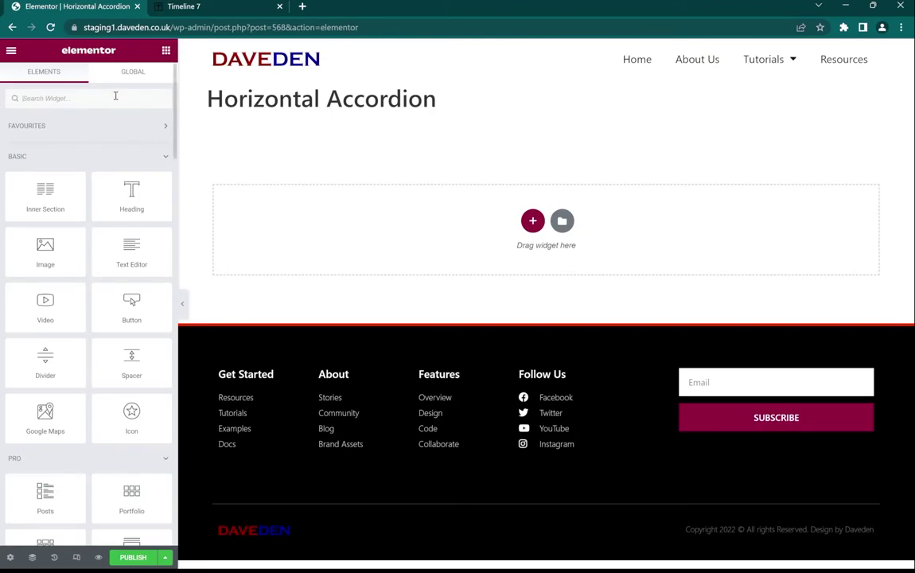
- Find the Accordion widget by searching for "accor" and place it in the empty section below the Horizontal Accordion heading
{"action": "left_click", "coordinate": [115, 96]}
{"action": "type", "text": "accor"}
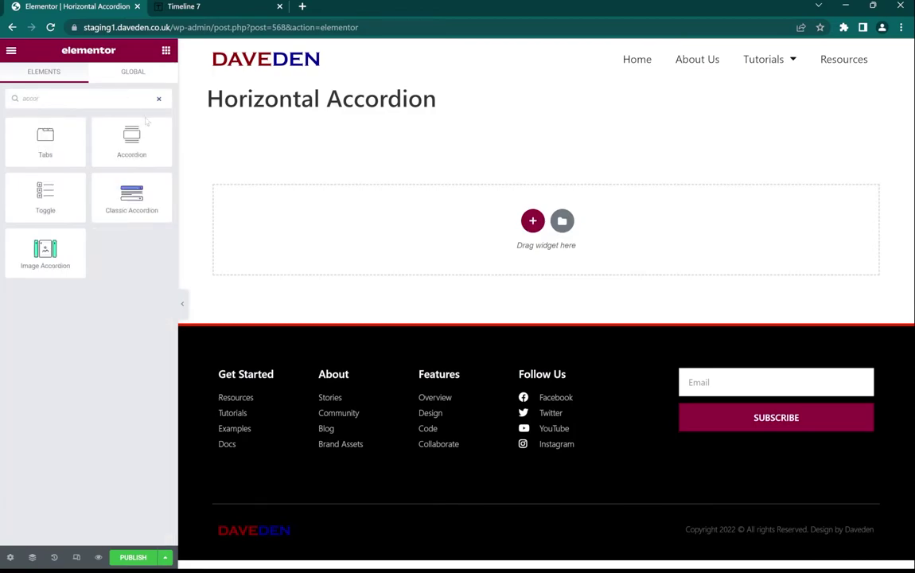
{"action": "left_click_drag", "start_coordinate": [104, 131], "coordinate": [357, 233]}
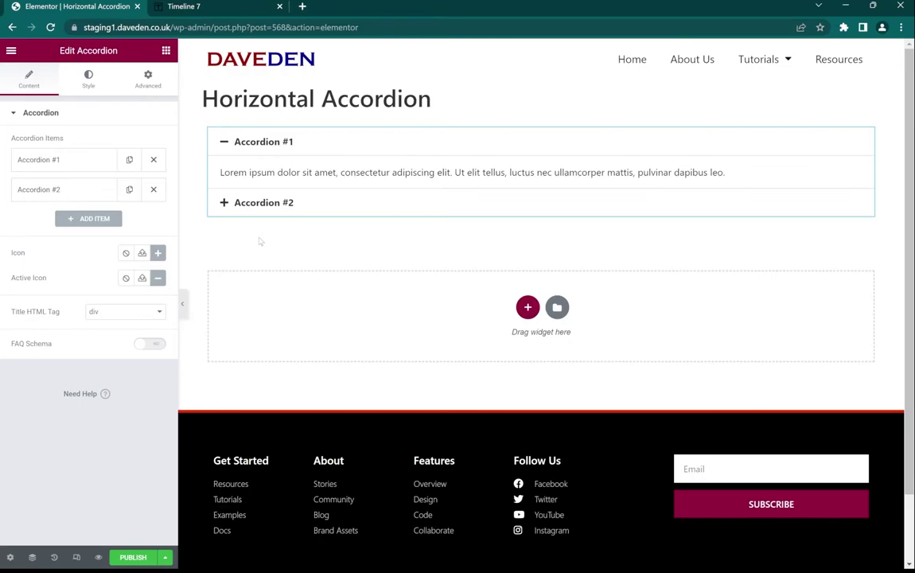
- Expand the accordion to five items titled The beginning, The early years, I found my footing, Finally making $$ and Where I am now
{"action": "left_click", "coordinate": [129, 189]}
{"action": "left_click", "coordinate": [129, 221]}
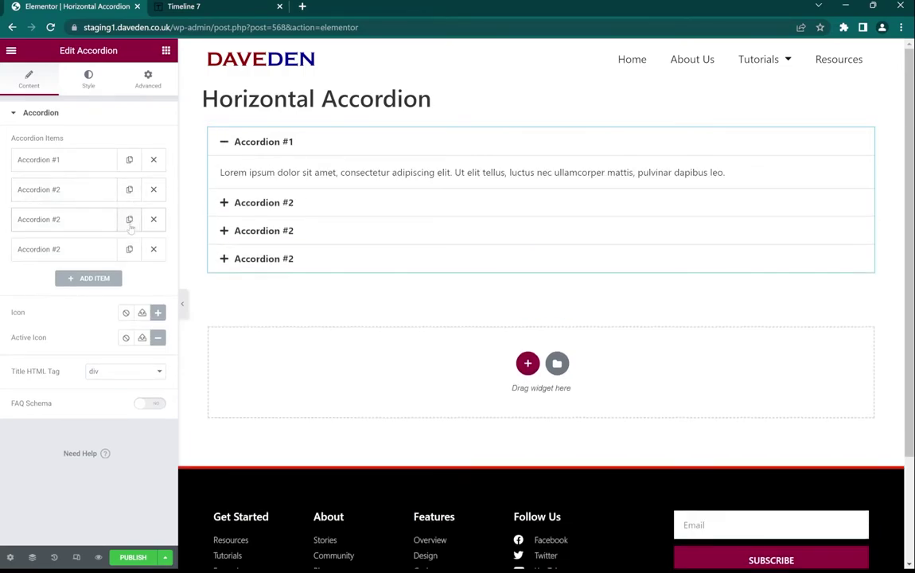
{"action": "left_click", "coordinate": [128, 250]}
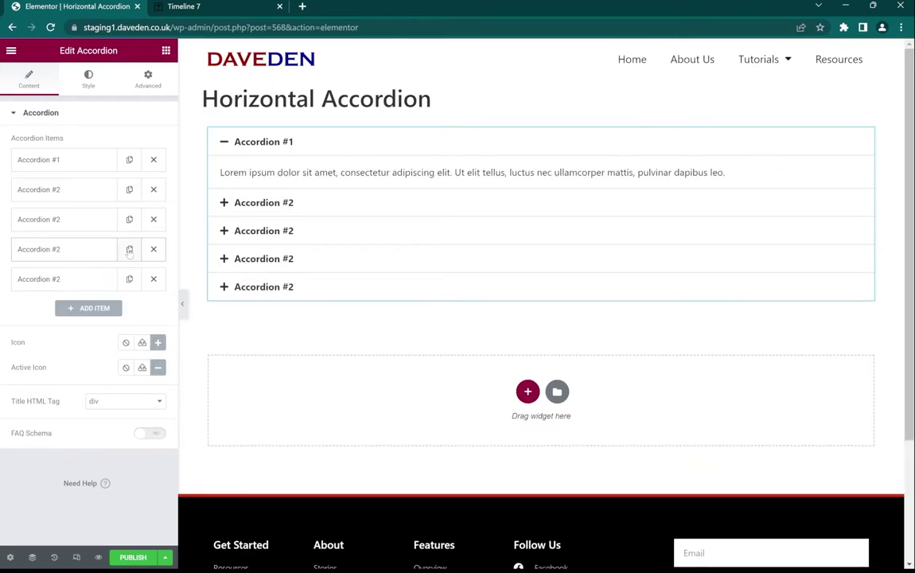
{"action": "left_click", "coordinate": [64, 158]}
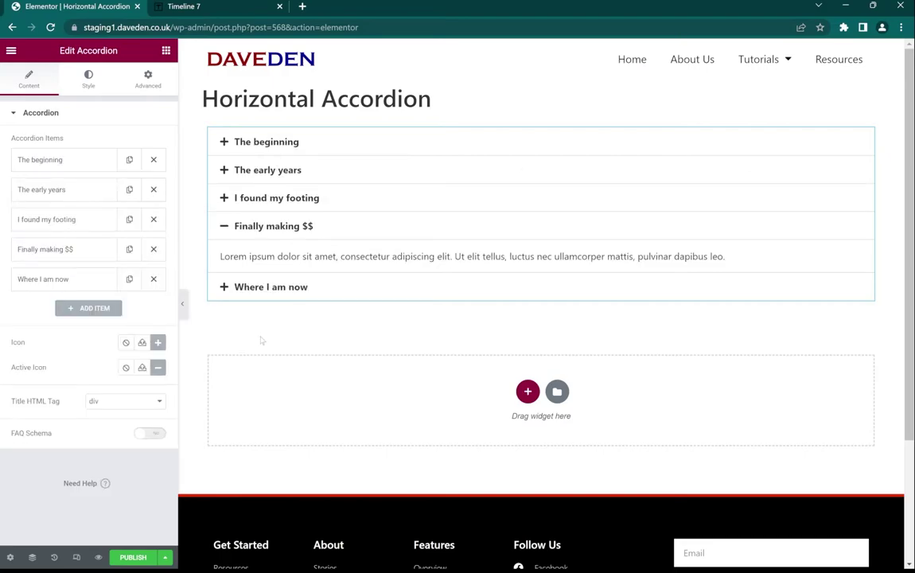
- Set the accordion's icon to None and its title padding to 0 px on all sides
{"action": "left_click", "coordinate": [125, 343]}
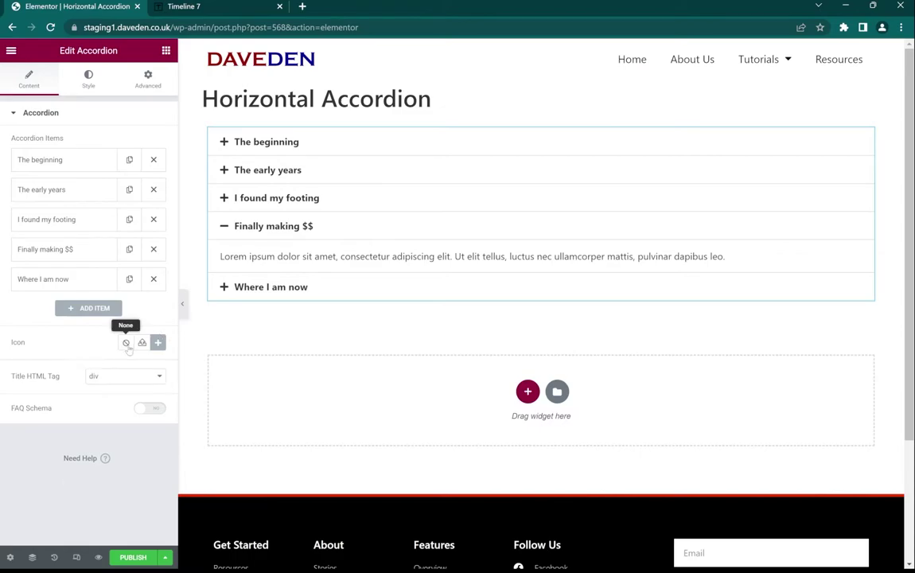
{"action": "left_click", "coordinate": [86, 80]}
{"action": "left_click", "coordinate": [83, 212]}
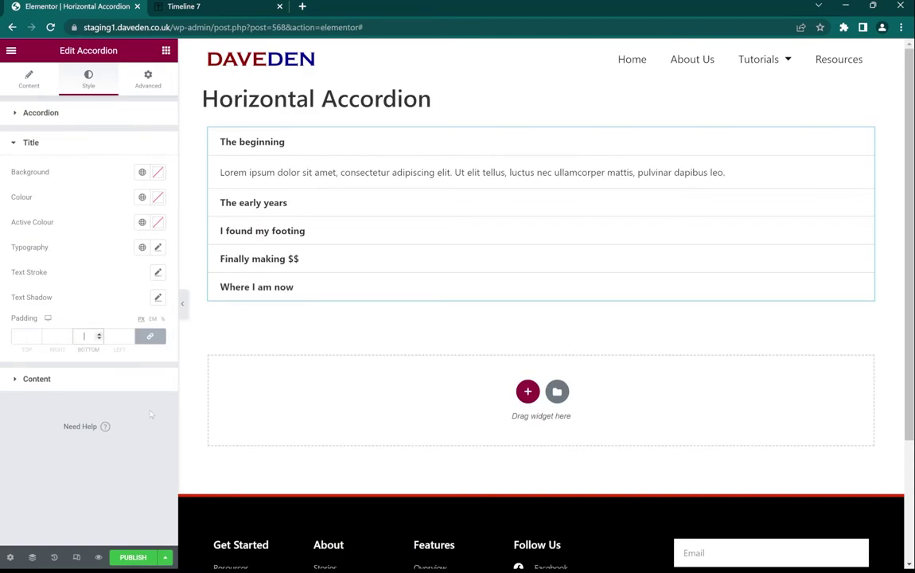
{"action": "type", "text": "0"}
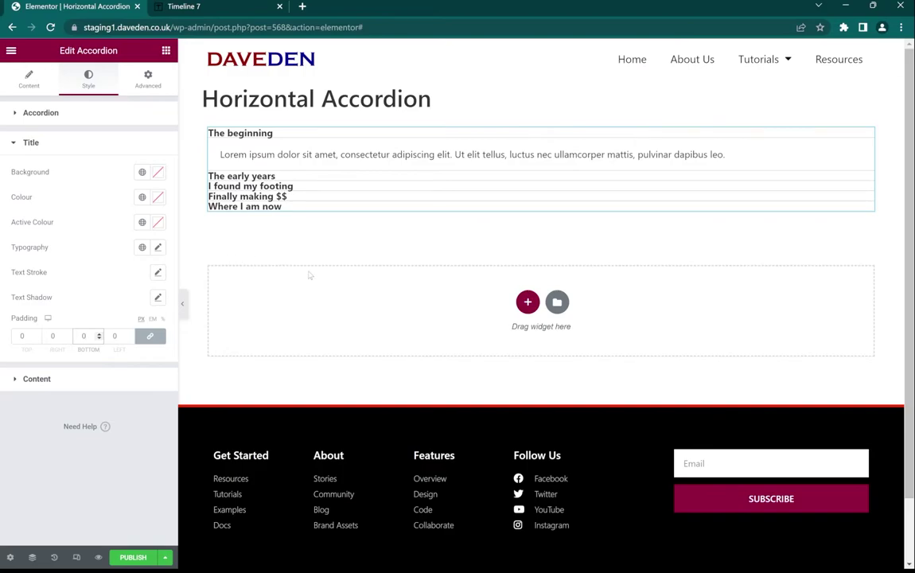
{"action": "left_click", "coordinate": [277, 274]}
- Assign the CSS class dd-accordion--h to the accordion widget
{"action": "left_click", "coordinate": [149, 86]}
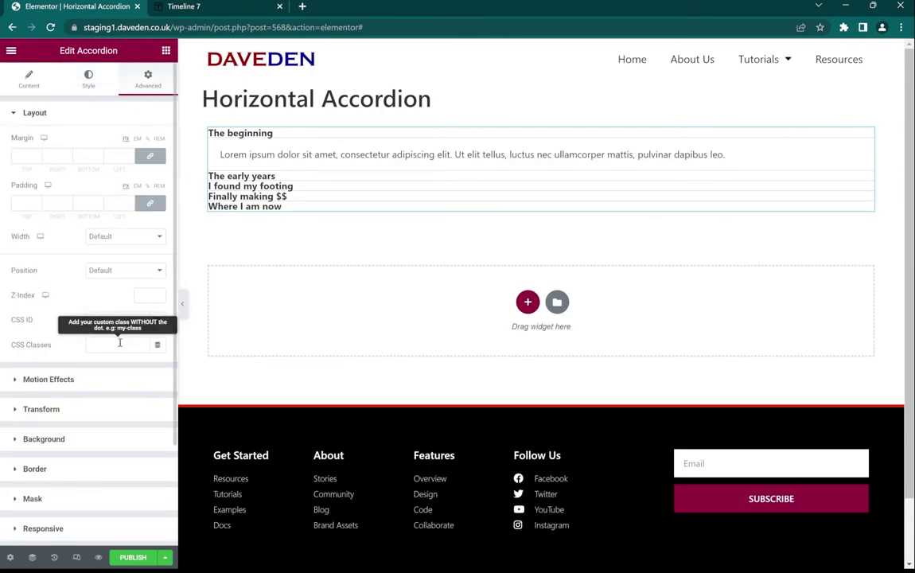
{"action": "left_click", "coordinate": [118, 343]}
{"action": "type", "text": "dd-"}
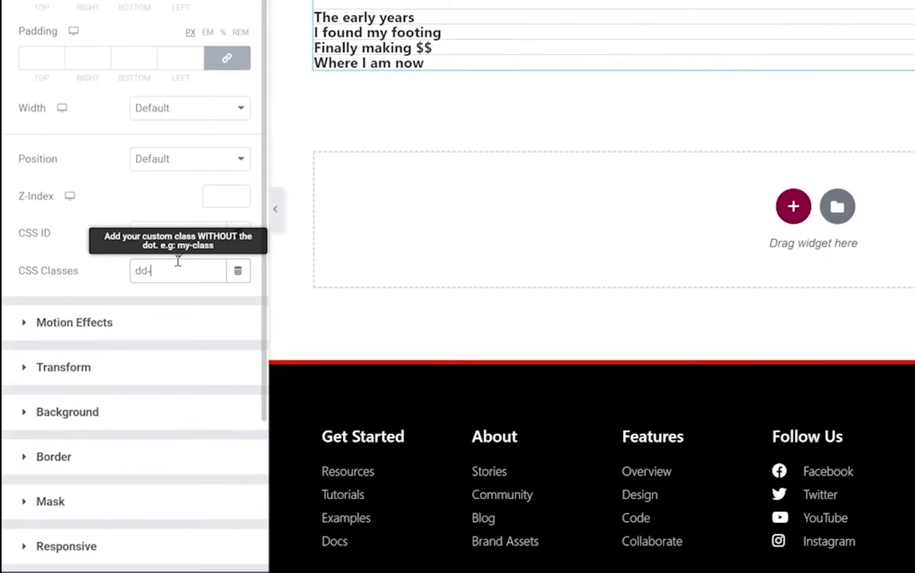
{"action": "type", "text": "accordion--h"}
- Add a custom CSS rule to the widget setting .dd-accordion--h .elementor-accordion to display: flex
{"action": "scroll", "coordinate": [88, 279], "scroll_direction": "down", "scroll_amount": 3}
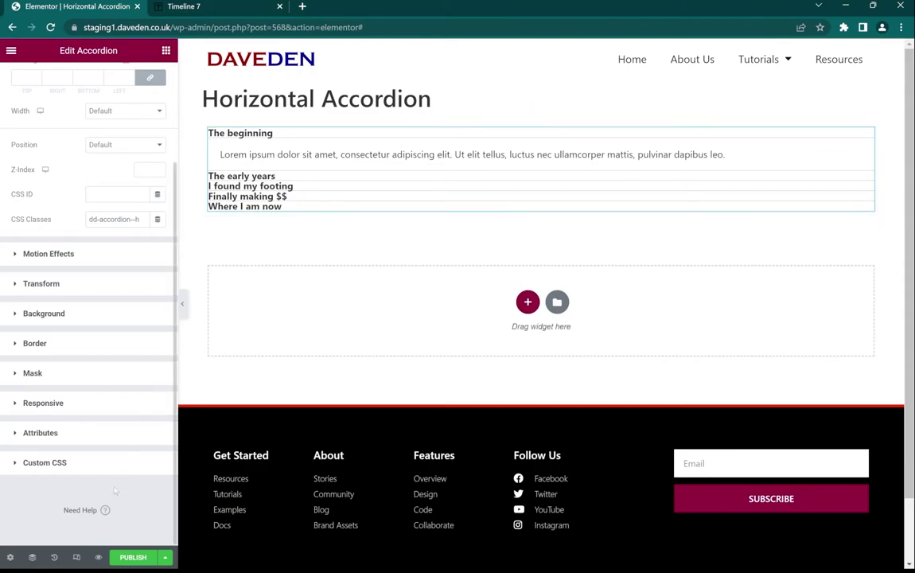
{"action": "left_click", "coordinate": [102, 462]}
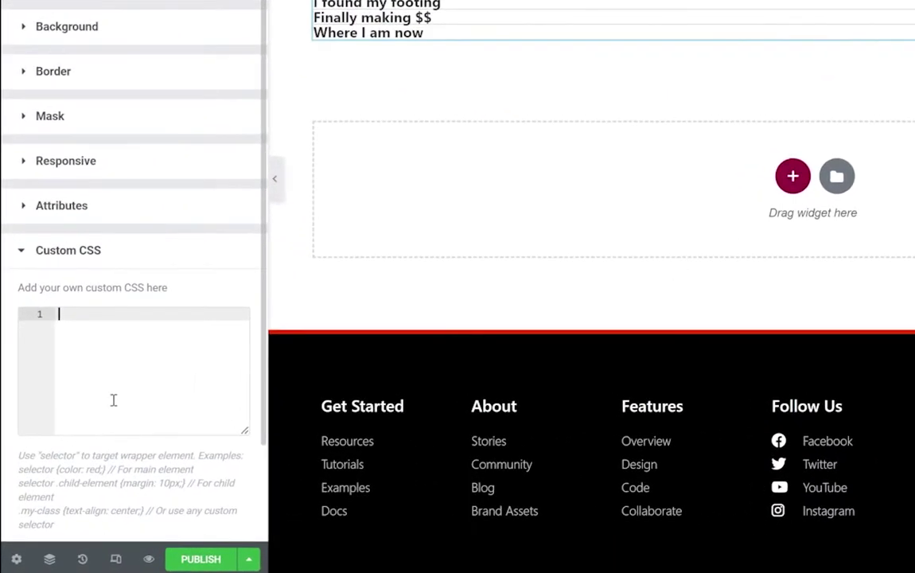
{"action": "type", "text": ".dd-accordion--h"}
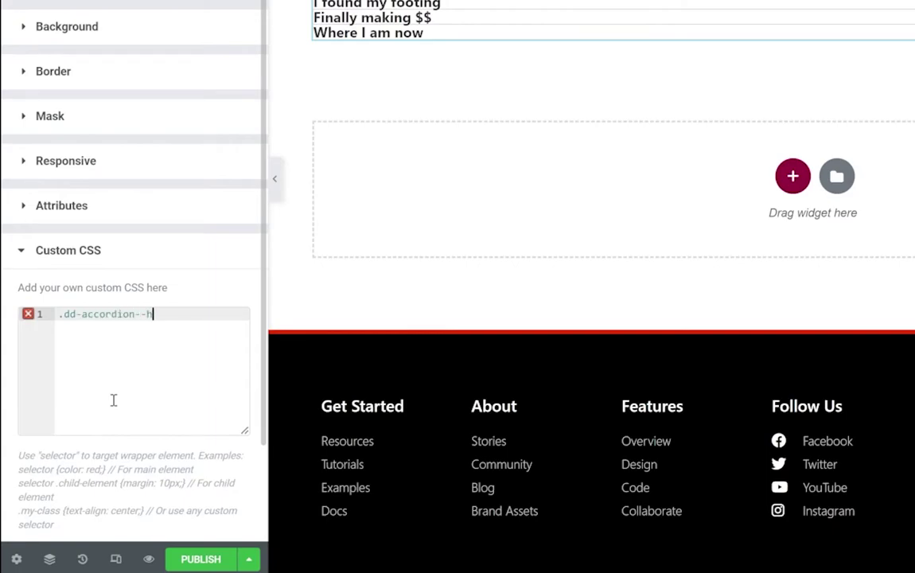
{"action": "type", "text": " .elementor-accordion"}
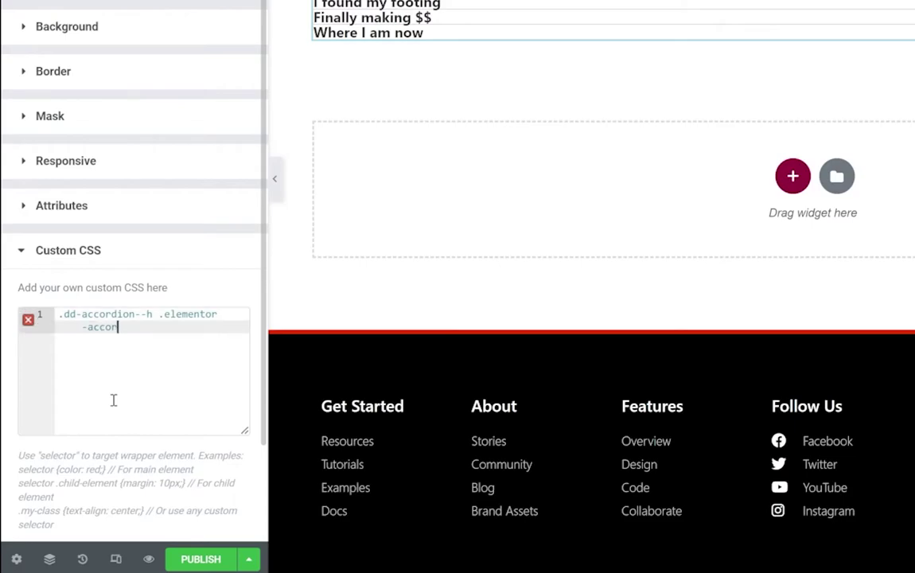
{"action": "type", "text": "{"}
{"action": "key", "text": "Return"}
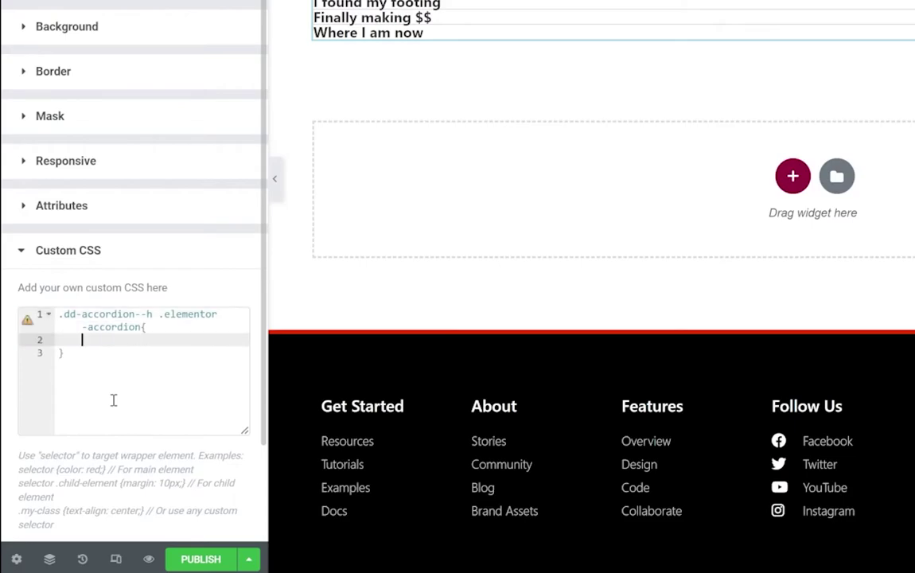
{"action": "type", "text": "di"}
{"action": "key", "text": "Return"}
{"action": "type", "text": "flex;"}
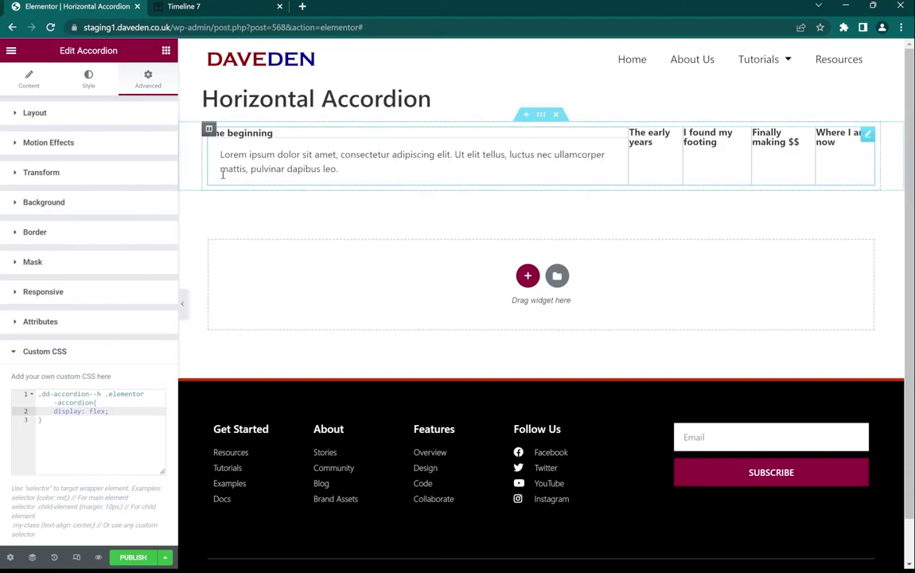
- Add a second custom CSS rule setting .dd-accordion--h .elementor-accordion-item to display: flex
{"action": "left_click", "coordinate": [77, 432]}
{"action": "key", "text": "Return"}
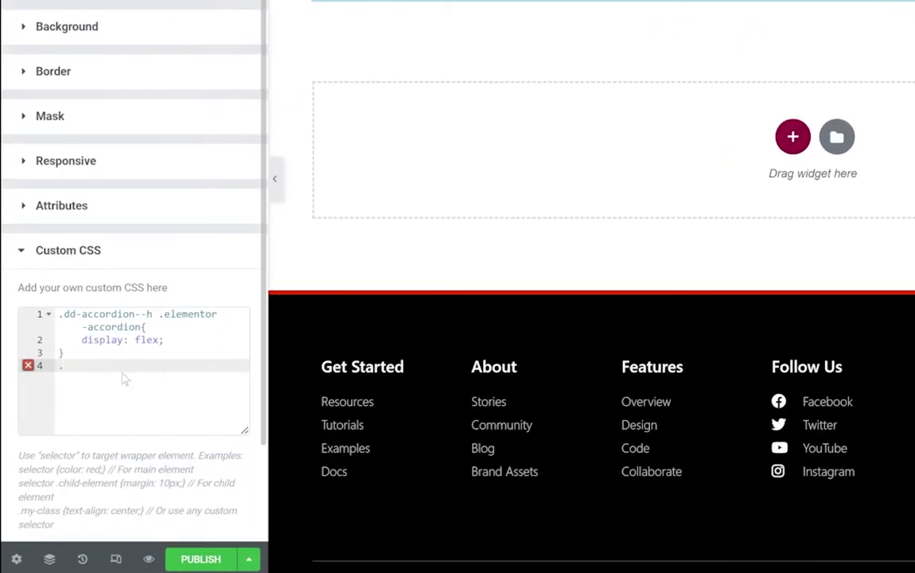
{"action": "type", "text": ".dd-"}
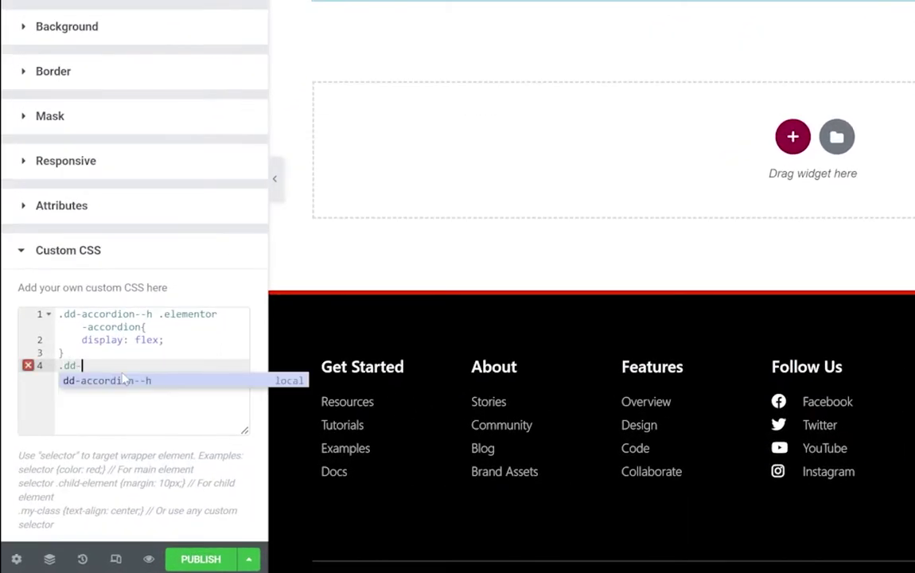
{"action": "key", "text": "Return"}
{"action": "type", "text": ".elemento"}
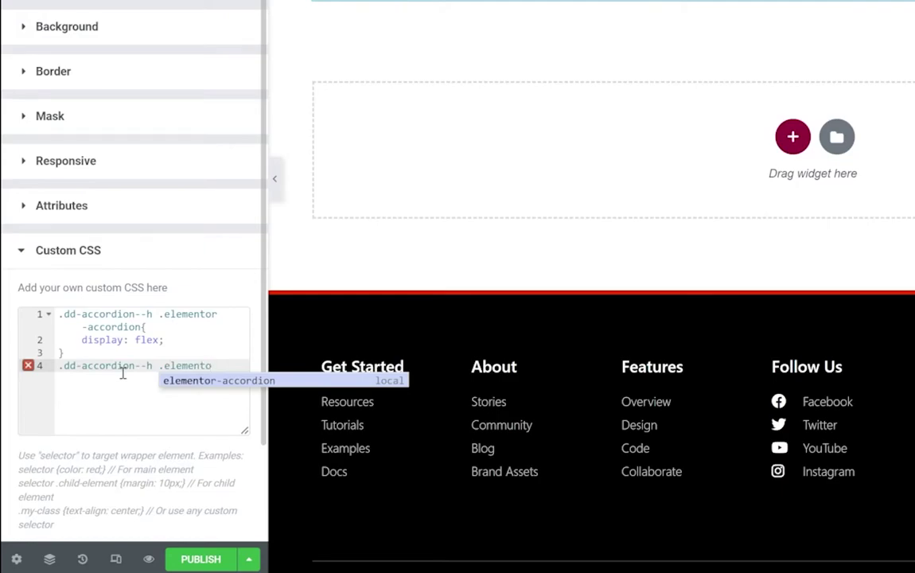
{"action": "key", "text": "Return"}
{"action": "type", "text": "-item"}
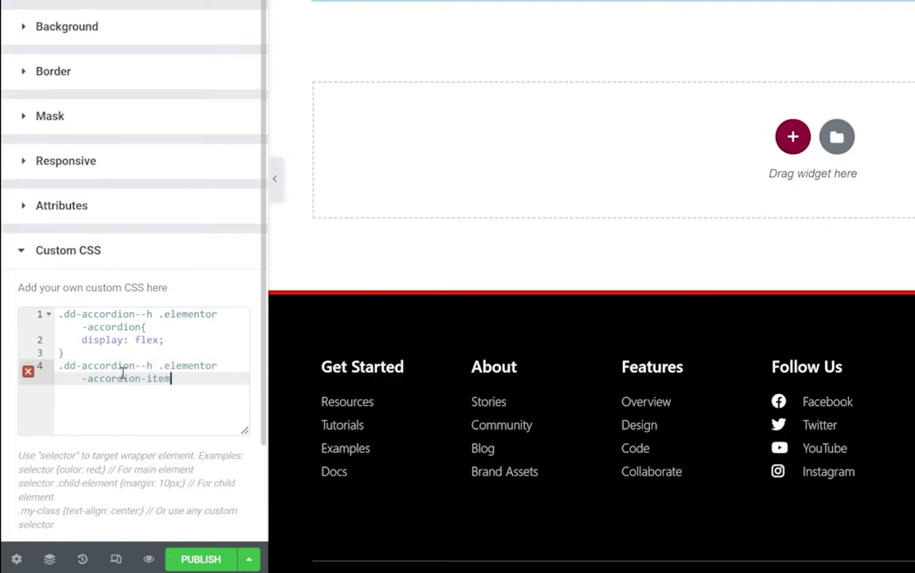
{"action": "type", "text": "{"}
{"action": "key", "text": "Return"}
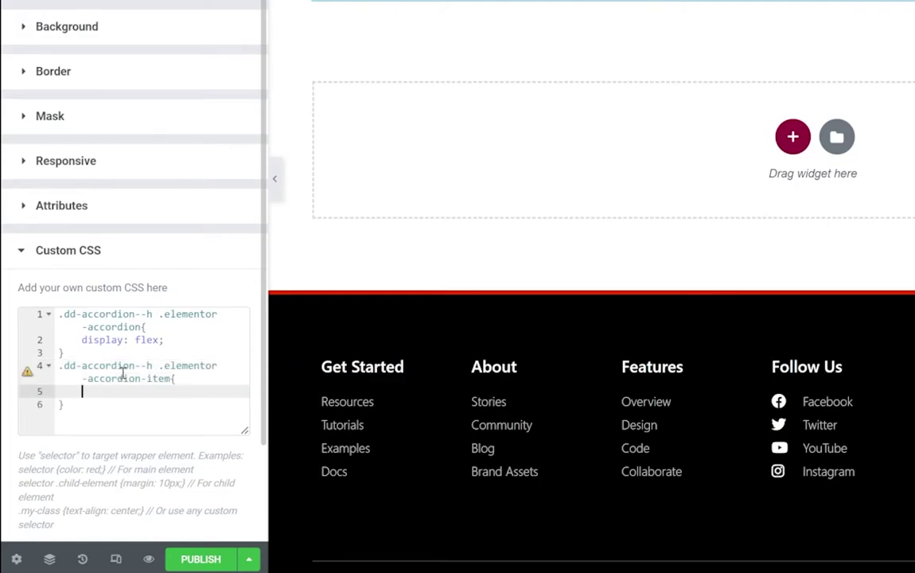
{"action": "type", "text": "di"}
{"action": "key", "text": "Return"}
{"action": "type", "text": ": fle"}
{"action": "key", "text": "Return"}
{"action": "type", "text": ";"}
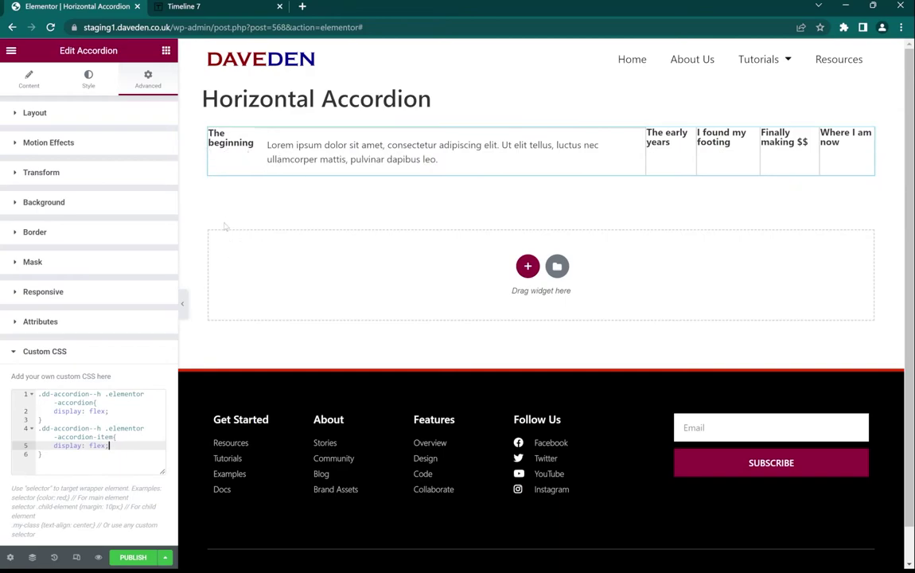
- Check the layout of the tab titles on the Timeline 7 reference page, and return to the Elementor editor
{"action": "left_click", "coordinate": [198, 11]}
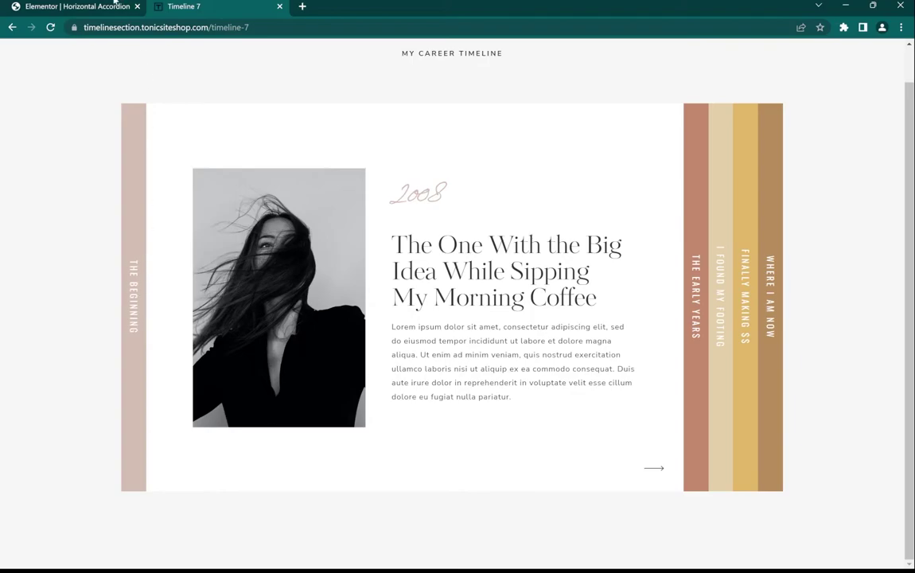
{"action": "left_click", "coordinate": [107, 4]}
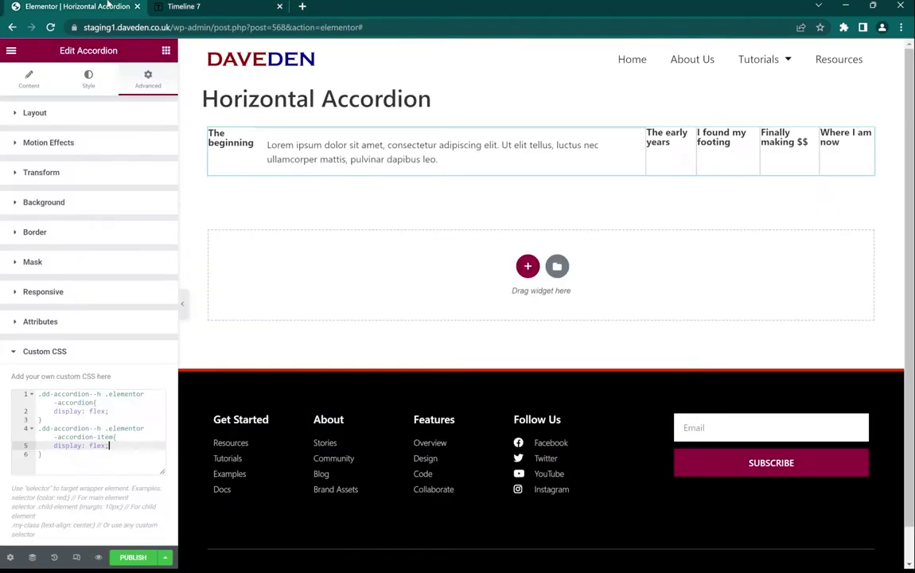
- Add a third custom CSS rule setting .dd-accordion--h .elementor-tab-title to writing-mode: vertical-lr
{"action": "left_click", "coordinate": [51, 471]}
{"action": "key", "text": "Return"}
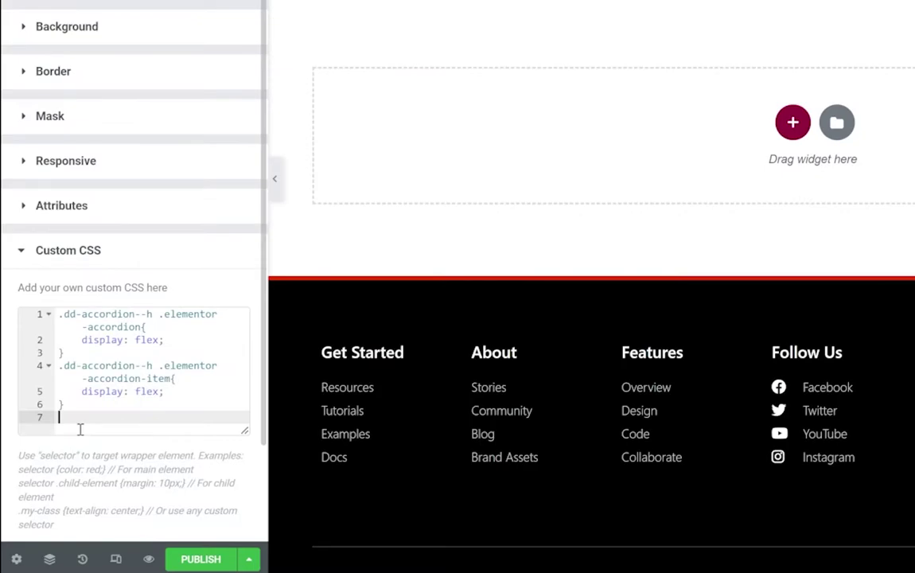
{"action": "type", "text": ".dd"}
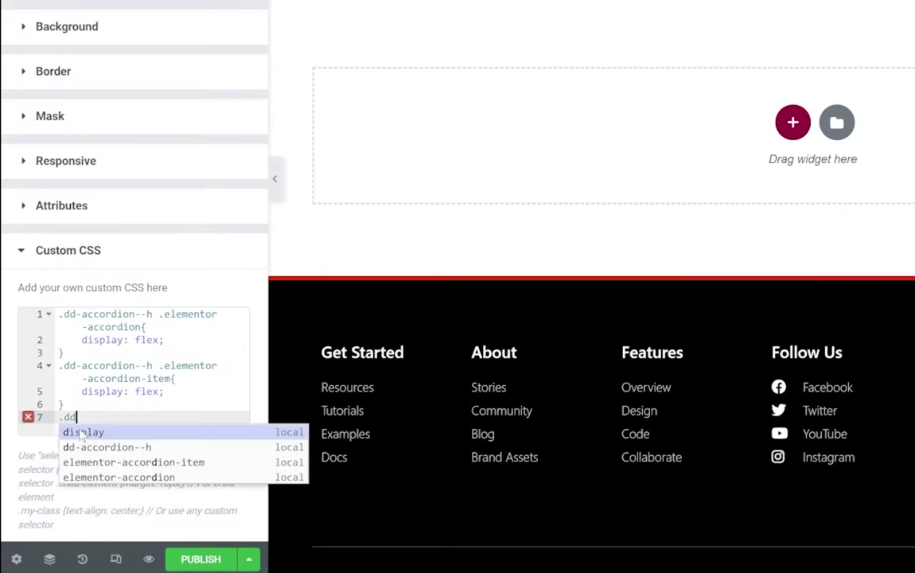
{"action": "type", "text": "-a"}
{"action": "key", "text": "Return"}
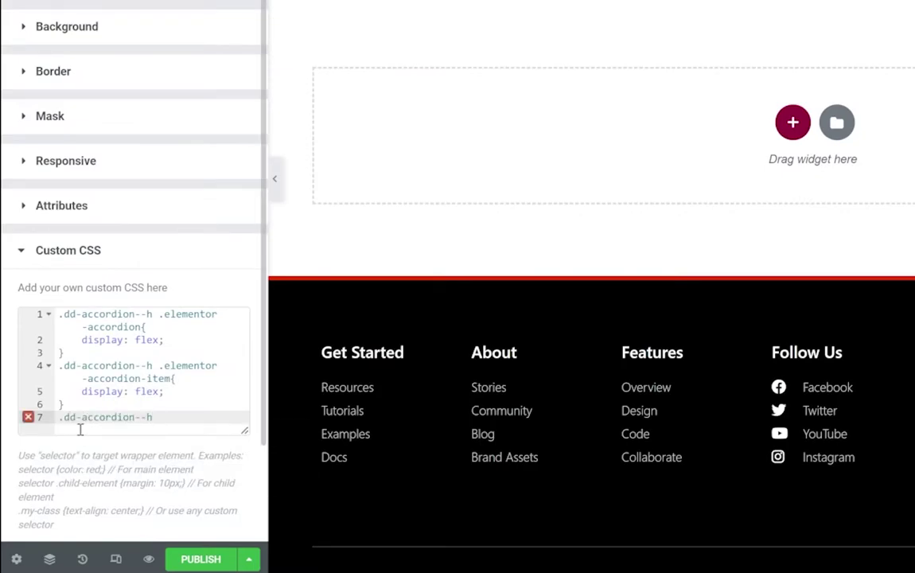
{"action": "type", "text": ".eleme"}
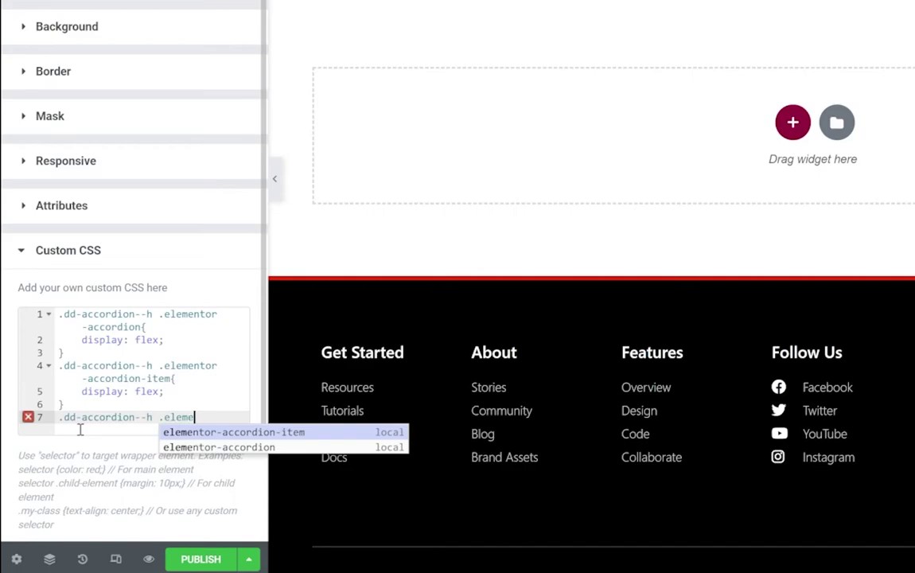
{"action": "type", "text": "ntor-tab-ti"}
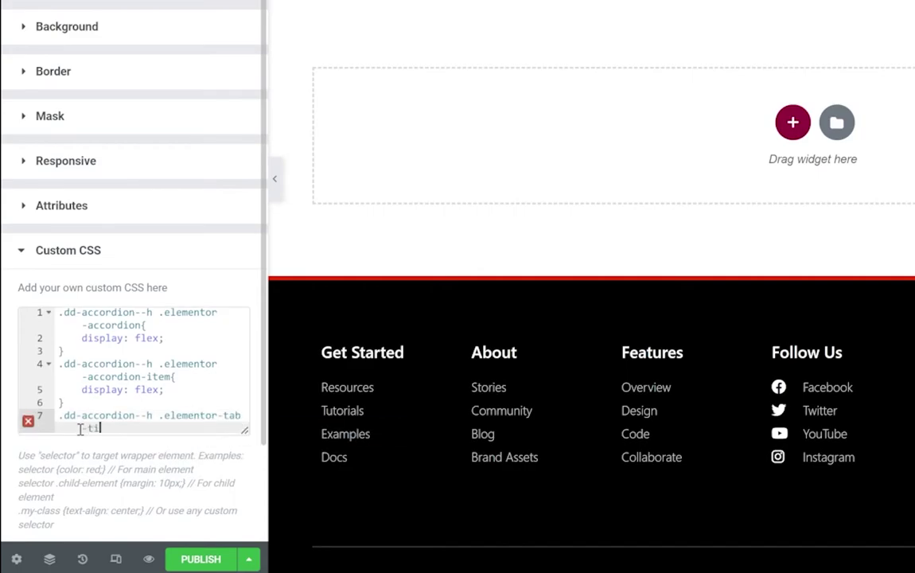
{"action": "type", "text": "tle{"}
{"action": "key", "text": "Return"}
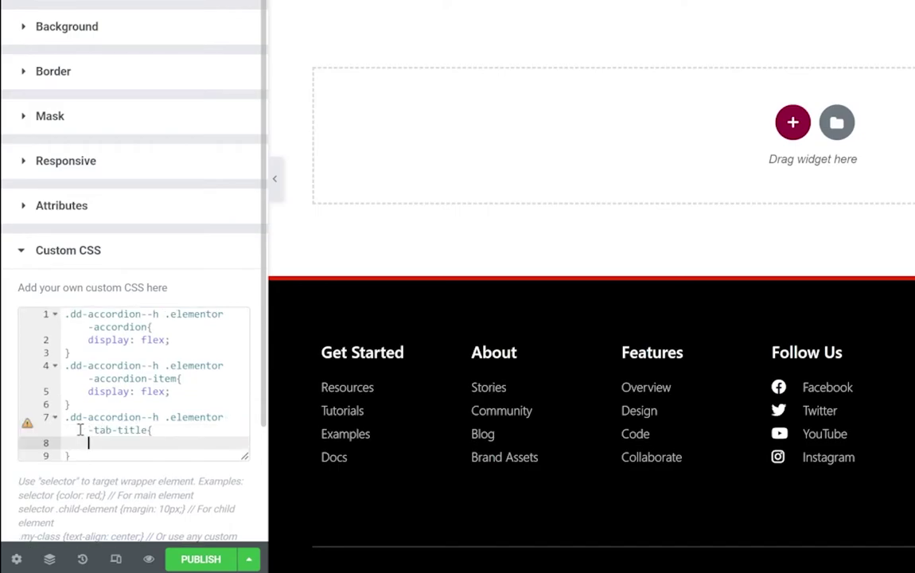
{"action": "type", "text": "writing-mode: "}
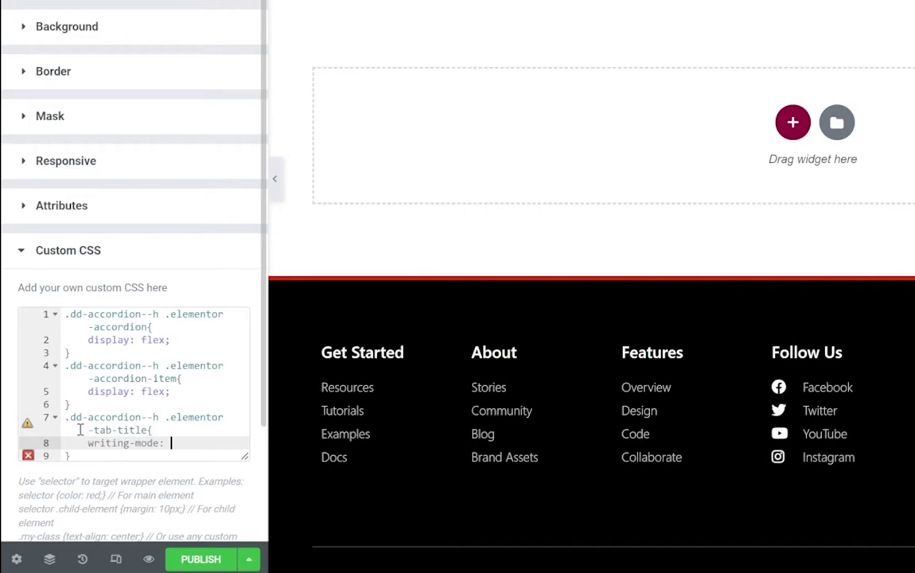
{"action": "type", "text": "vertical-lr"}
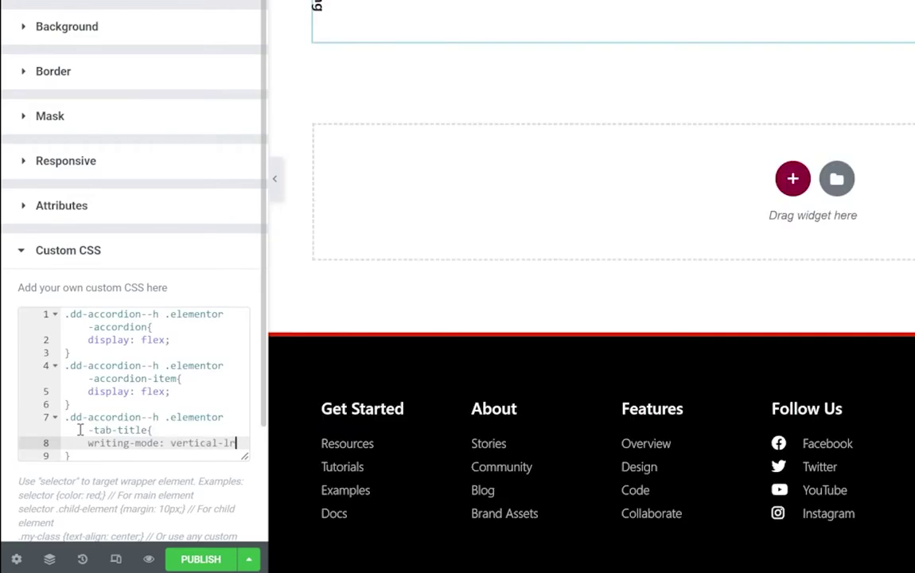
{"action": "type", "text": ";"}
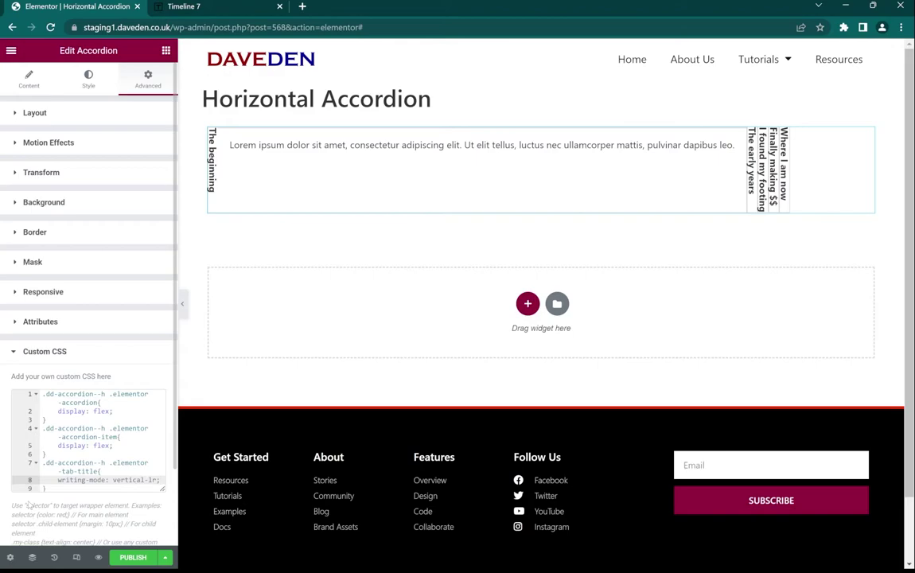
- Add min-width: 2.5em to the .elementor-tab-title rule, separated from the writing mode by a blank line
{"action": "key", "text": "Return"}
{"action": "key", "text": "Return"}
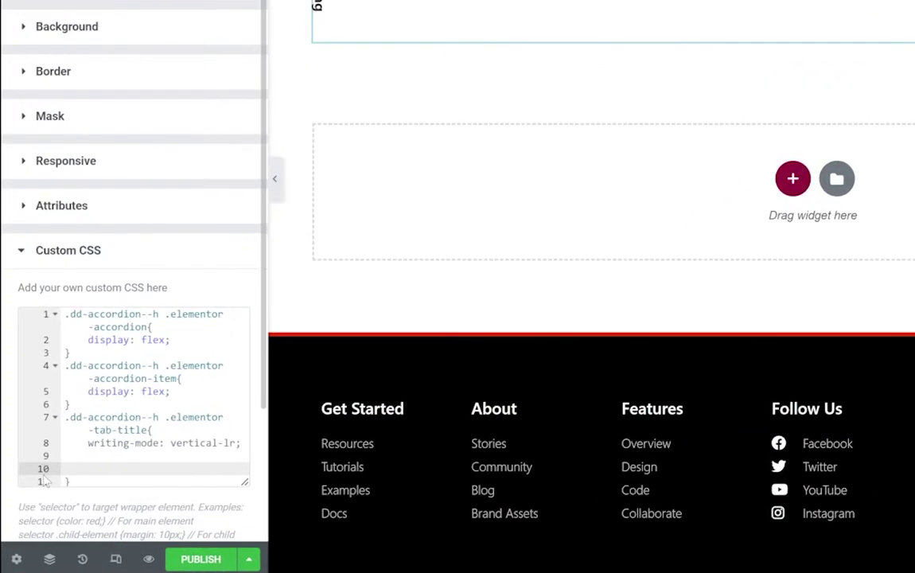
{"action": "type", "text": "min"}
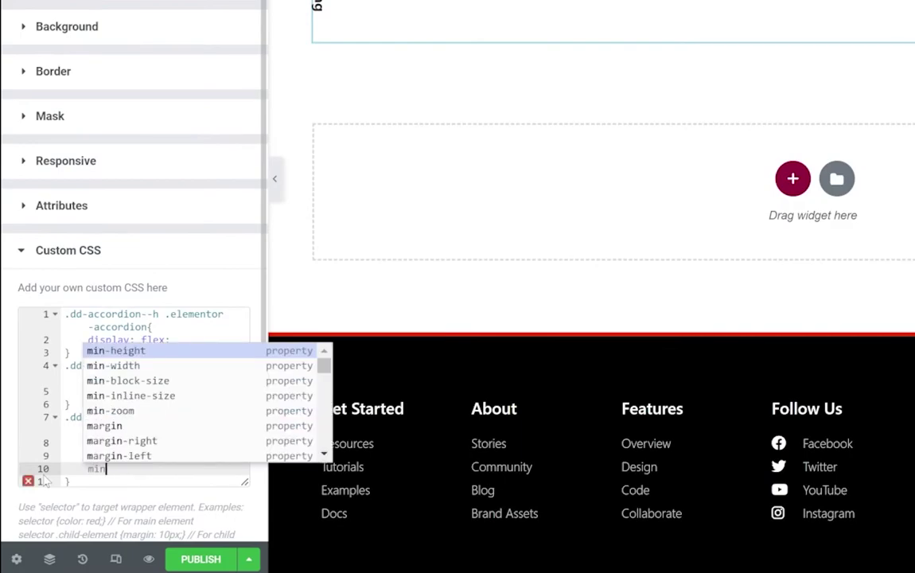
{"action": "key", "text": "Down"}
{"action": "key", "text": "Return"}
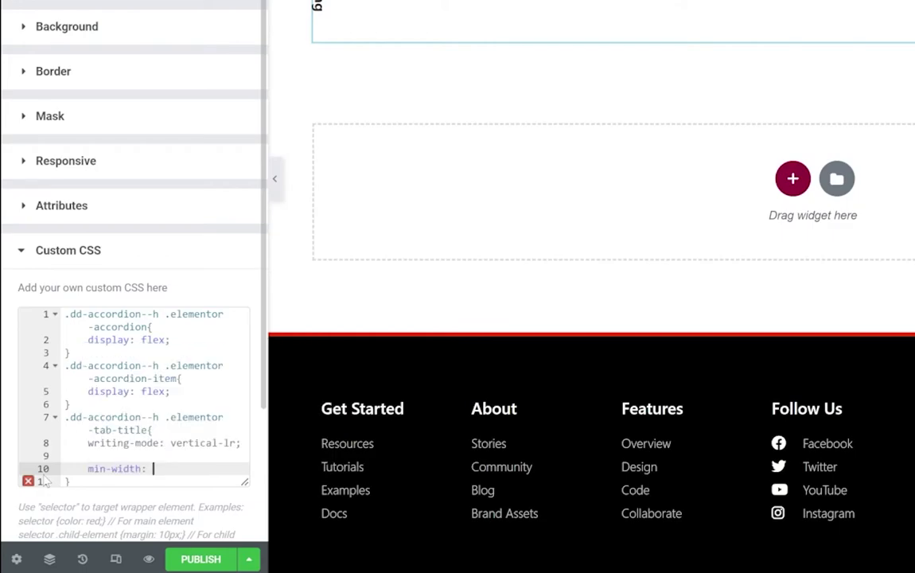
{"action": "type", "text": "2.5em;"}
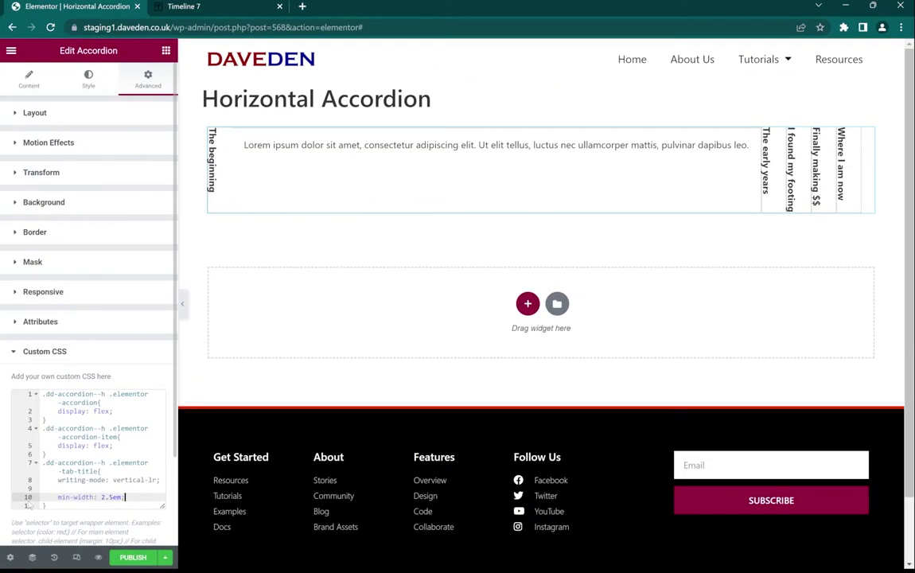
- Centre the tab titles by adding display: flex, justify-content: center and align-items: center to the .elementor-tab-title rule
{"action": "key", "text": "Return"}
{"action": "key", "text": "Return"}
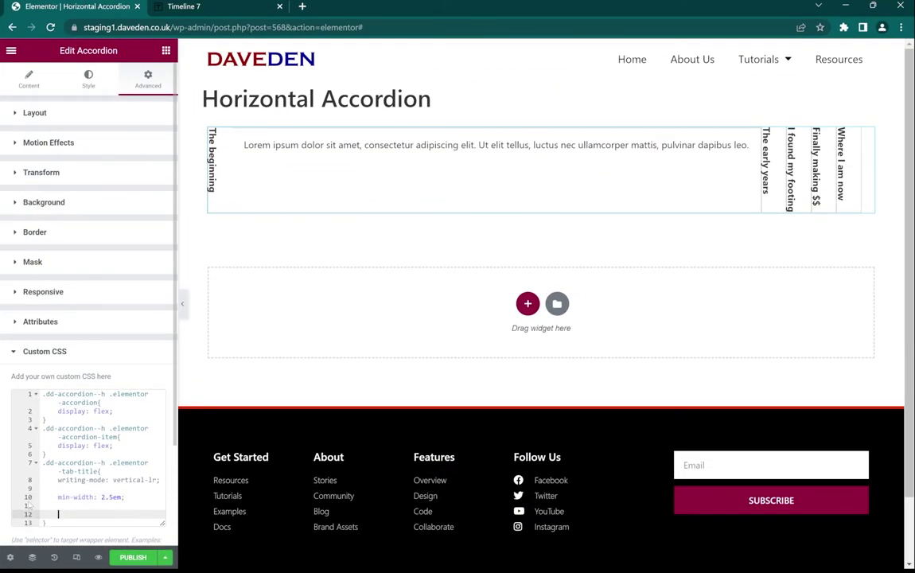
{"action": "type", "text": "display: flex;"}
{"action": "key", "text": "Return"}
{"action": "type", "text": "justify-content: "}
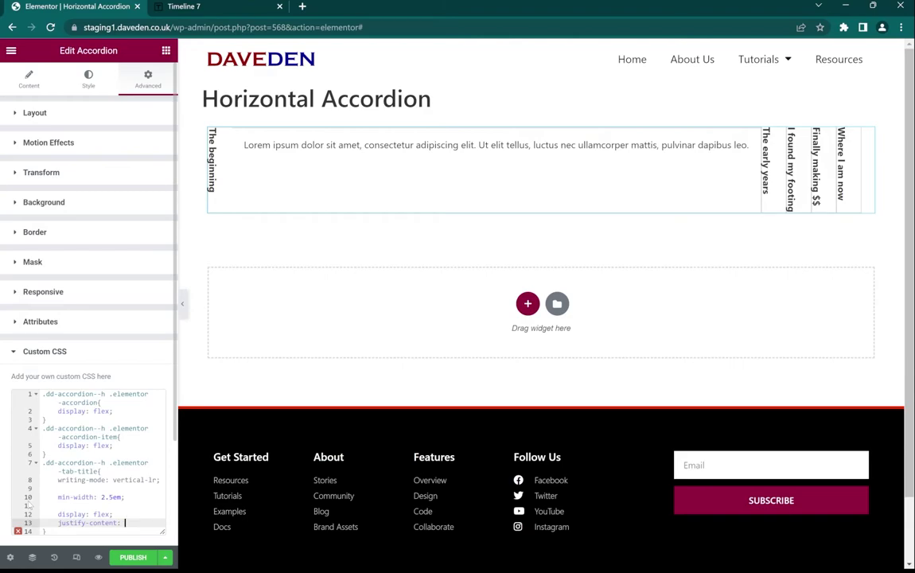
{"action": "type", "text": "center;"}
{"action": "key", "text": "Return"}
{"action": "type", "text": "al"}
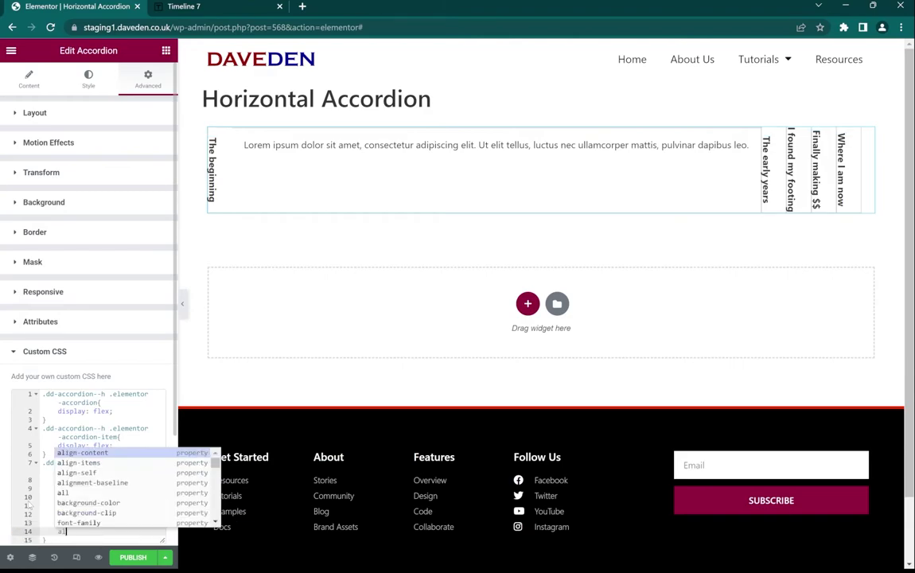
{"action": "type", "text": "ign-it"}
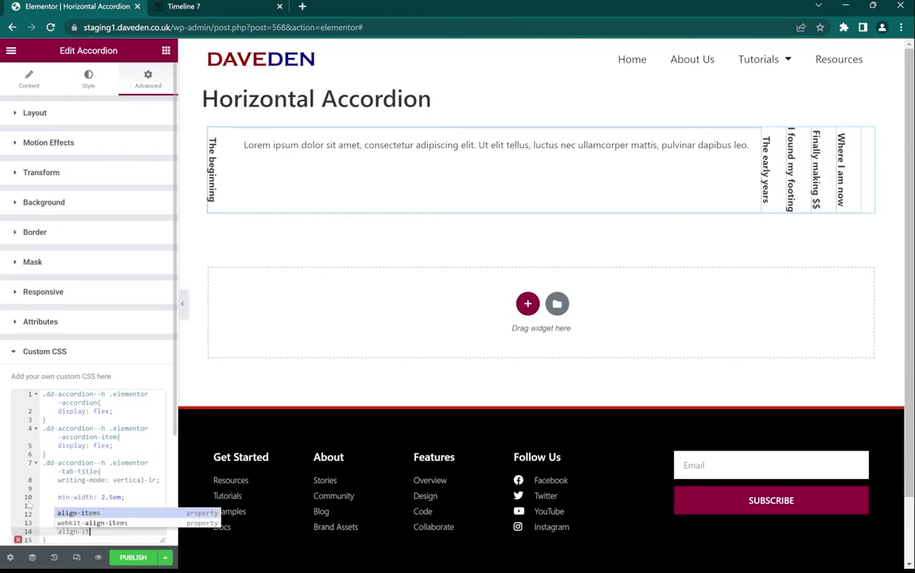
{"action": "type", "text": "ems: center;"}
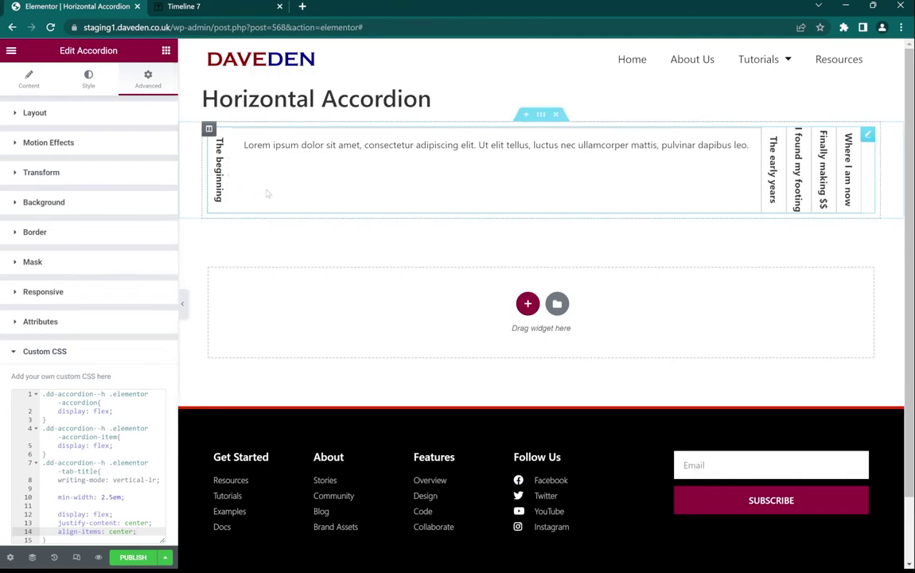
- Add min-height: 24em below display: flex in the .dd-accordion--h .elementor-accordion rule
{"action": "left_click", "coordinate": [118, 411]}
{"action": "key", "text": "Return"}
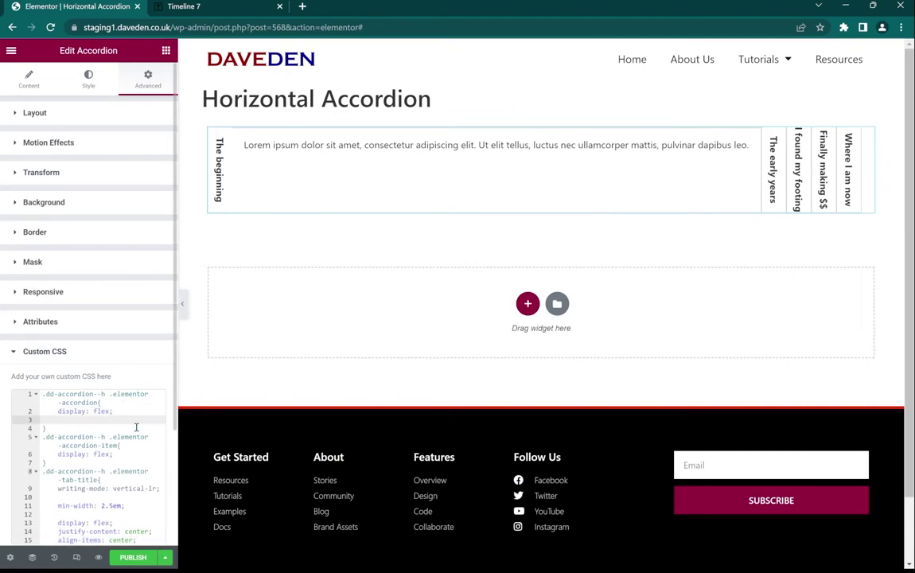
{"action": "type", "text": "min-he"}
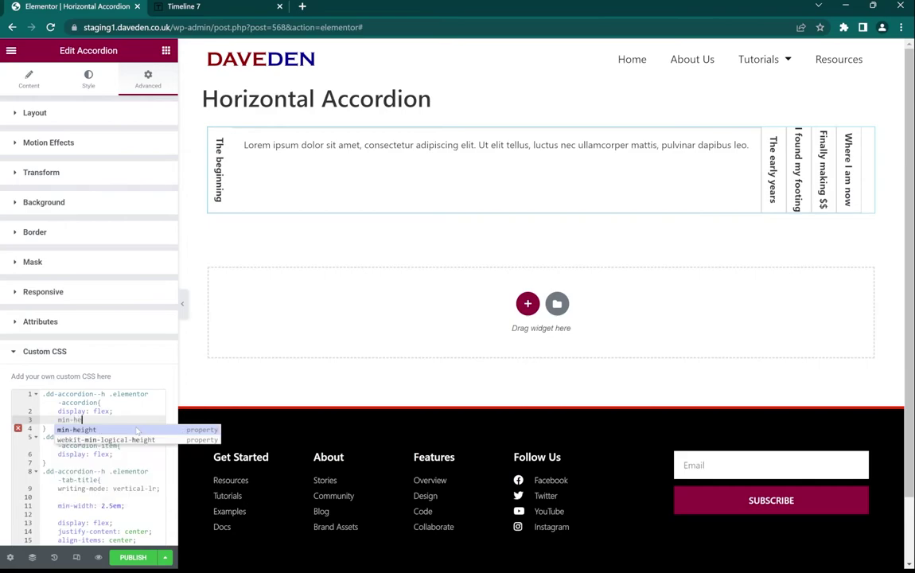
{"action": "type", "text": "ight: 24em;"}
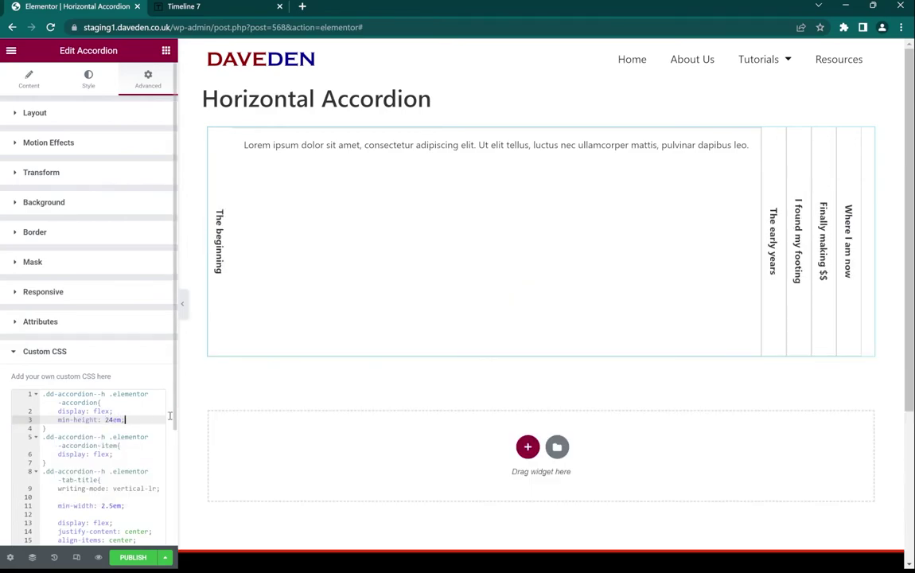
- Examine the tab colours on the Timeline 7 reference page, opening its second, third and fourth panels, and return to the Elementor editor
{"action": "left_click", "coordinate": [211, 6]}
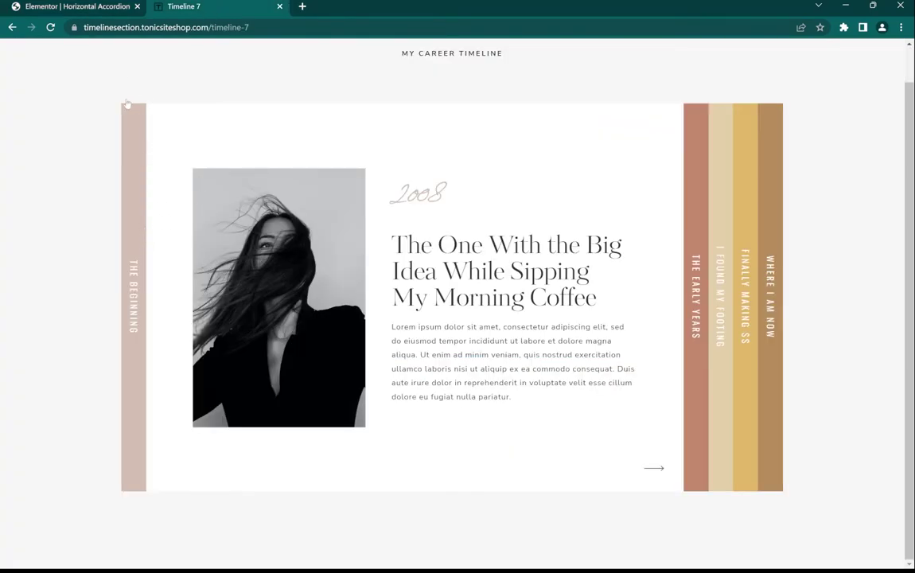
{"action": "left_click", "coordinate": [60, 6]}
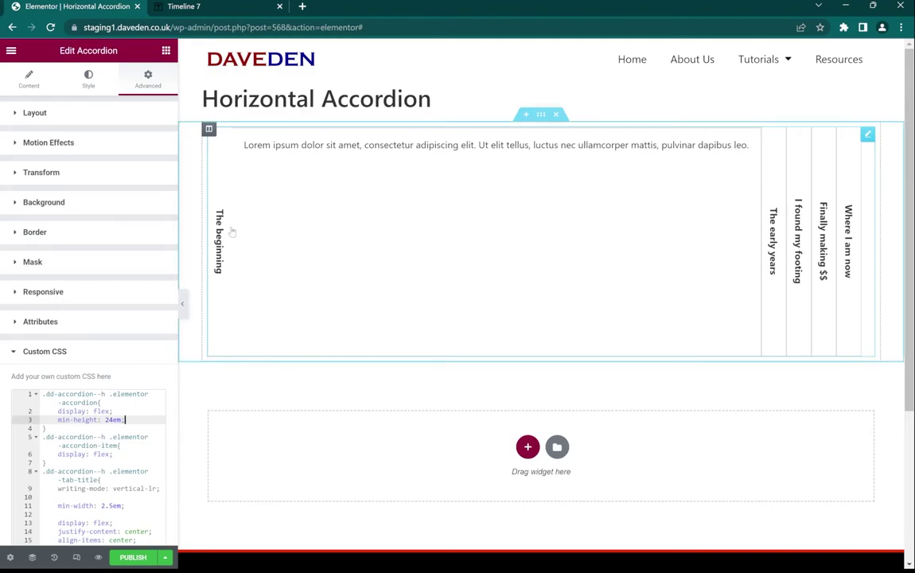
{"action": "left_click", "coordinate": [195, 10]}
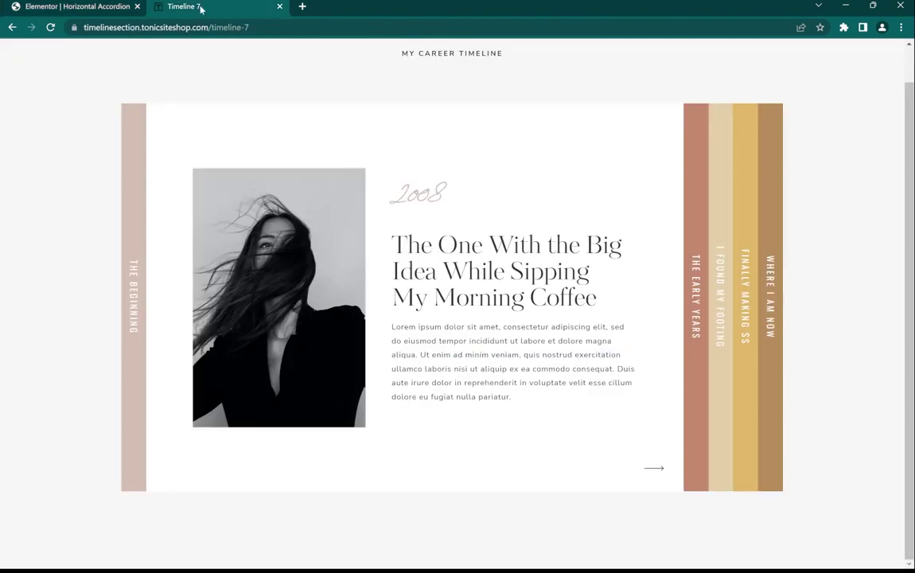
{"action": "left_click", "coordinate": [696, 169]}
{"action": "left_click", "coordinate": [717, 180]}
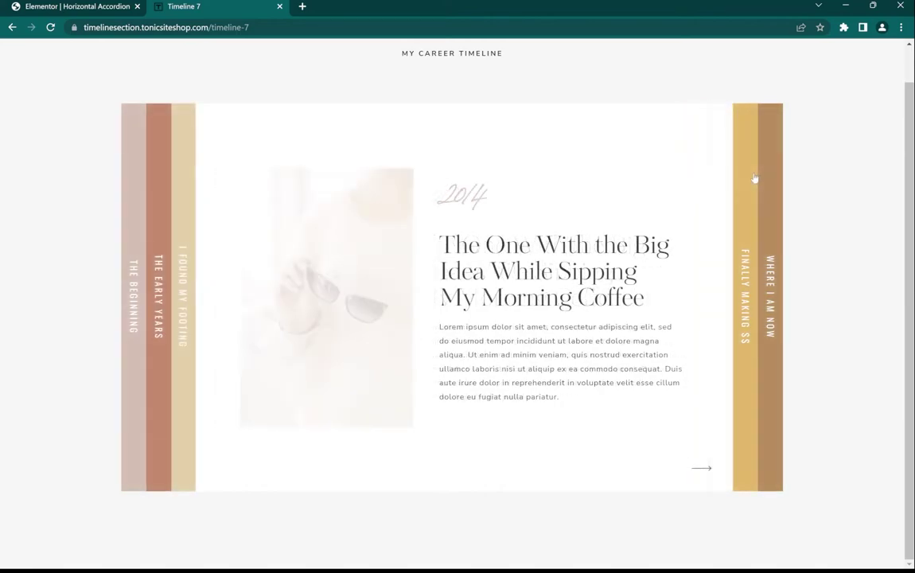
{"action": "left_click", "coordinate": [755, 180]}
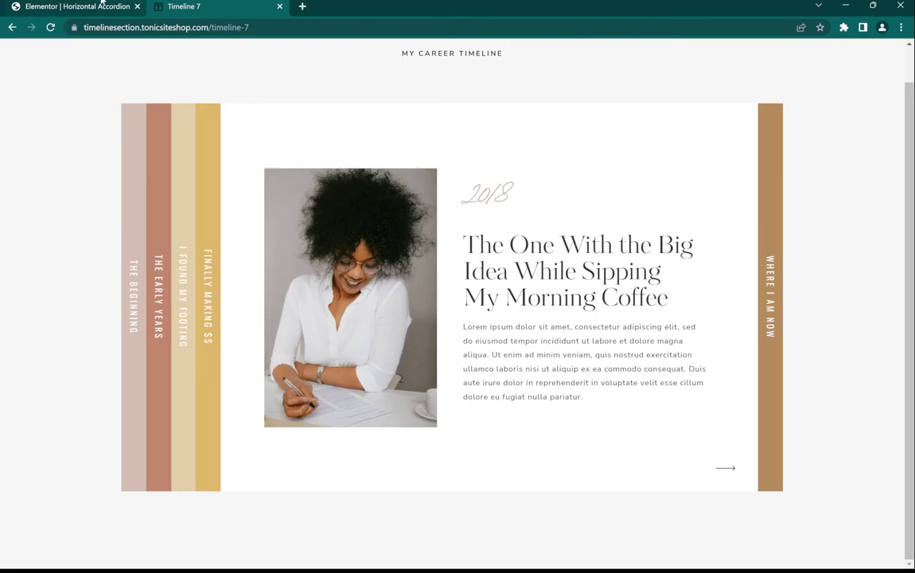
{"action": "left_click", "coordinate": [92, 6]}
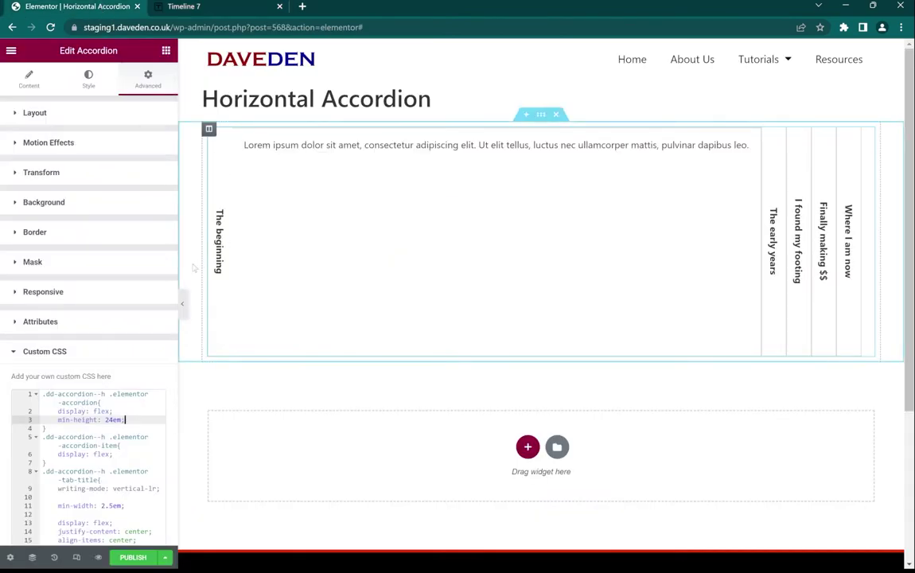
- Start a new rule below the .elementor-tab-title rule in the custom CSS with the selector .dd-accordion--h .elementor-accordion-item
{"action": "scroll", "coordinate": [113, 452], "scroll_direction": "down", "scroll_amount": 2}
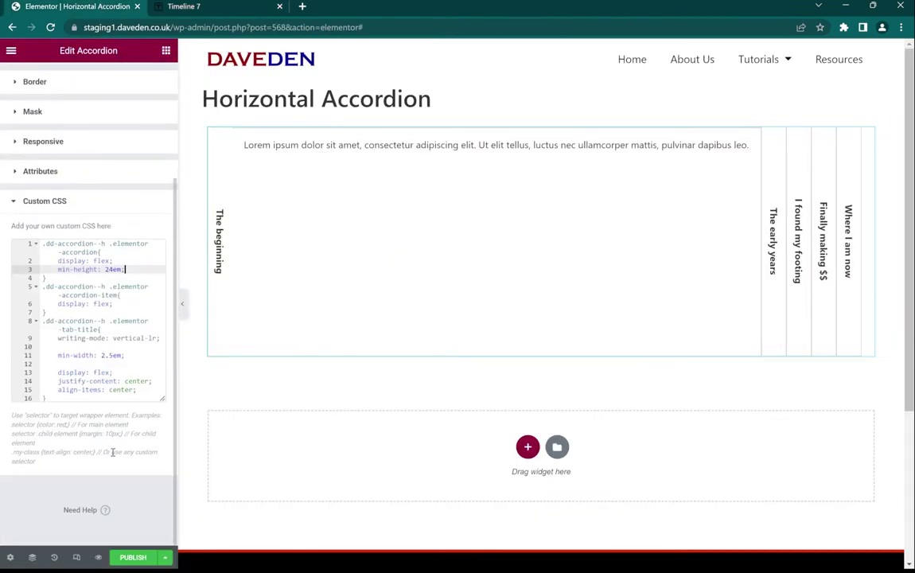
{"action": "left_click", "coordinate": [103, 402]}
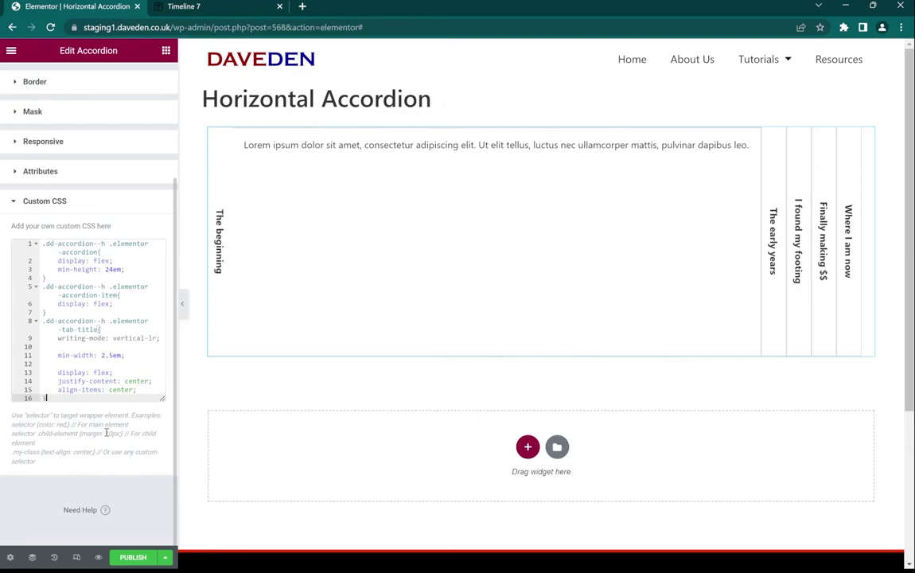
{"action": "key", "text": "Return"}
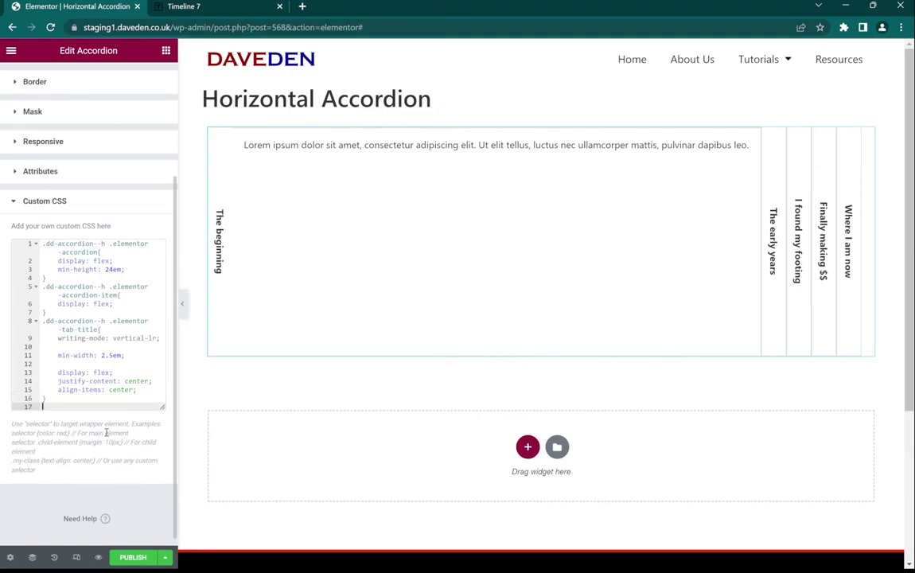
{"action": "type", "text": ".dd-"}
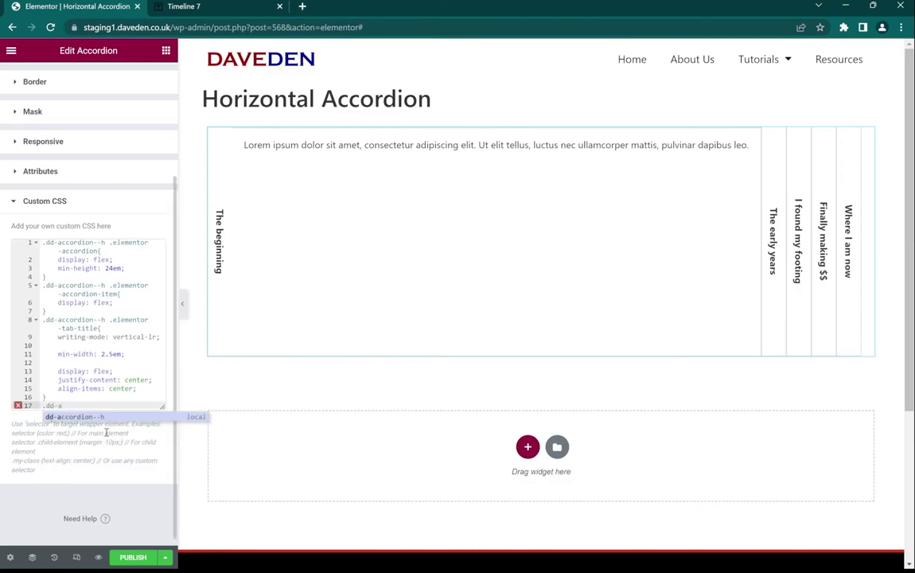
{"action": "type", "text": "a"}
{"action": "key", "text": "Return"}
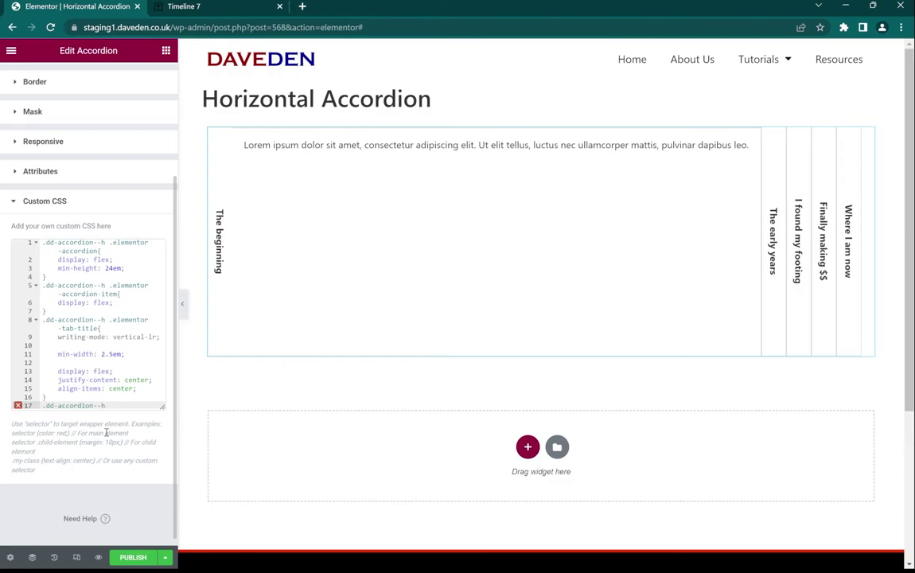
{"action": "type", "text": ".elementor"}
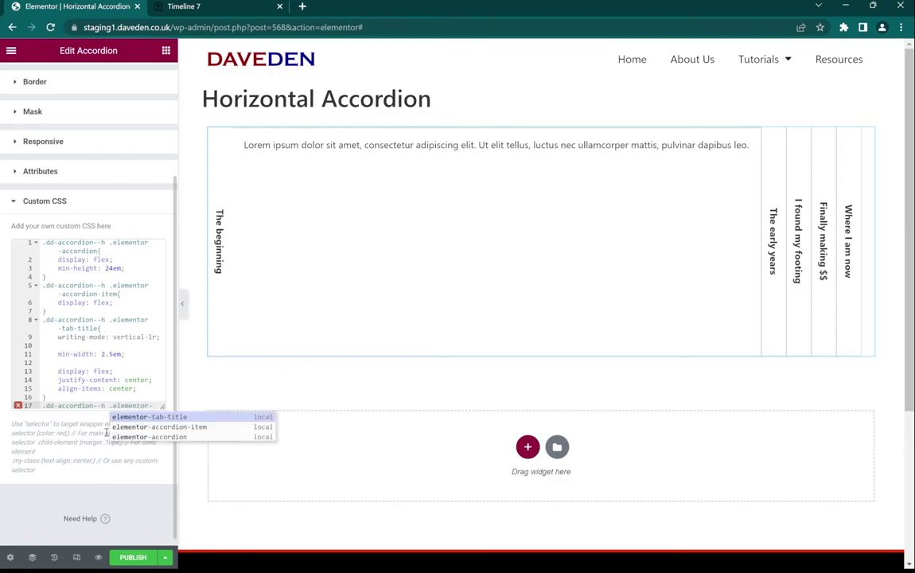
{"action": "type", "text": "-"}
{"action": "key", "text": "Down"}
{"action": "key", "text": "Return"}
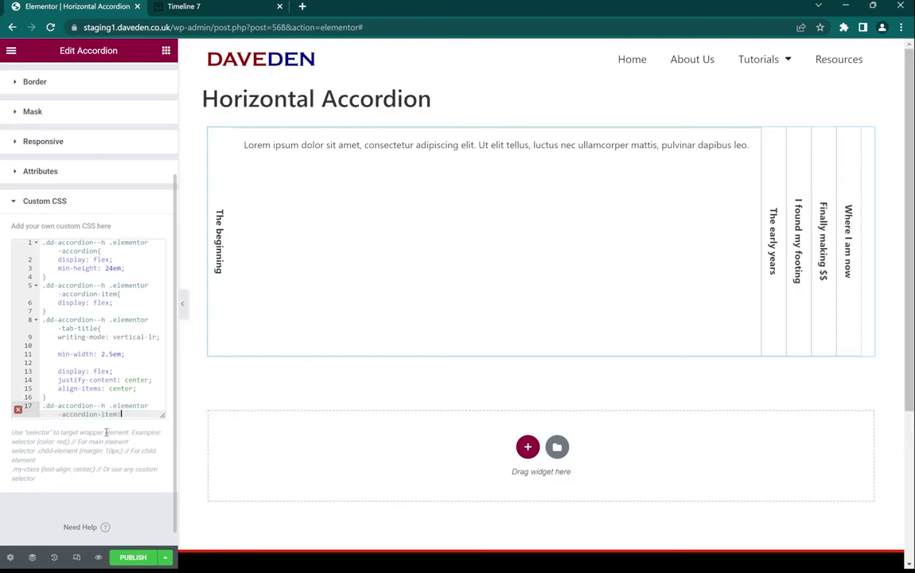
- Extend the new selector with :nth-of-type(1) .elementor-tab-title and open its declaration block
{"action": "type", "text": ":nth-c"}
{"action": "type", "text": "f-type("}
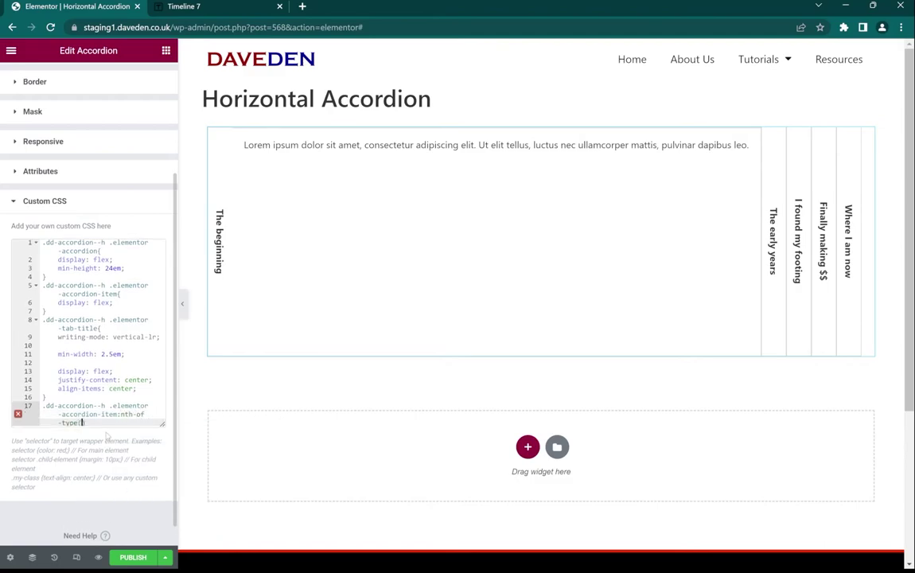
{"action": "type", "text": "1"}
{"action": "type", "text": " .element"}
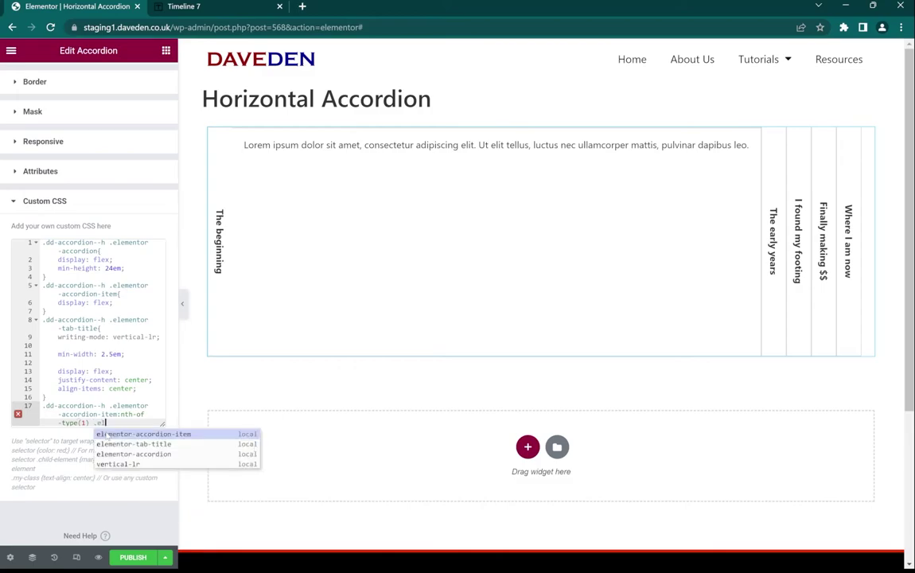
{"action": "type", "text": "or-ta"}
{"action": "key", "text": "Return"}
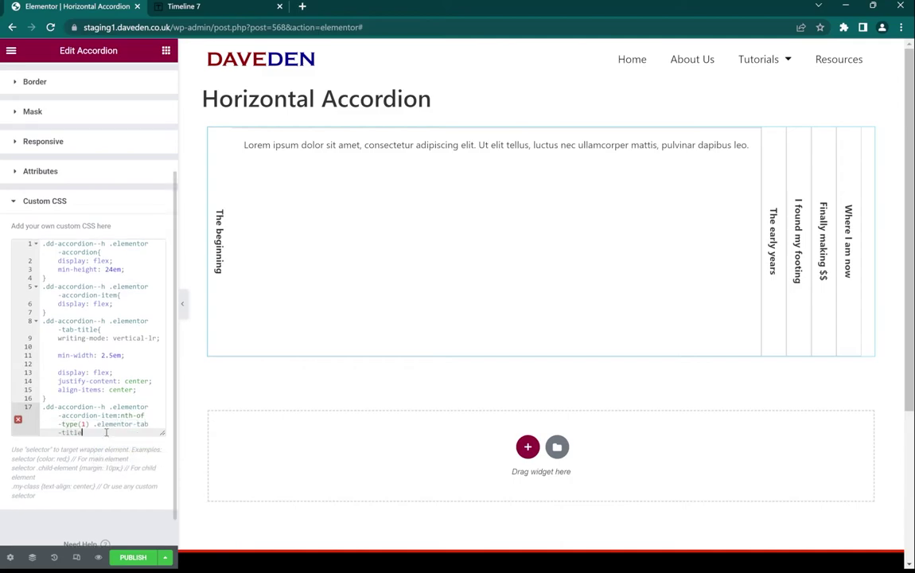
{"action": "type", "text": "{"}
{"action": "key", "text": "Return"}
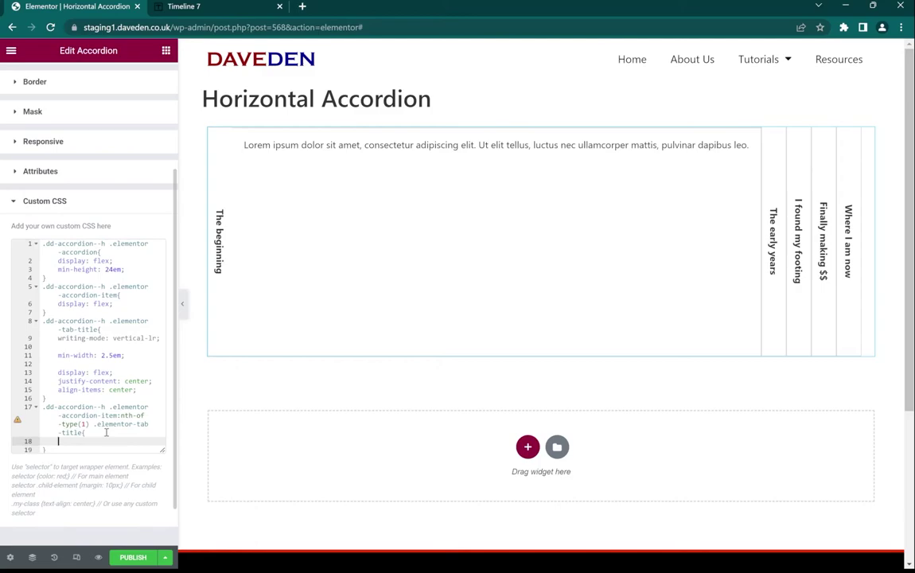
- Give the first item's title rule background: #990000 and color: #fff
{"action": "type", "text": "backg"}
{"action": "key", "text": "Return"}
{"action": "type", "text": "#990000;"}
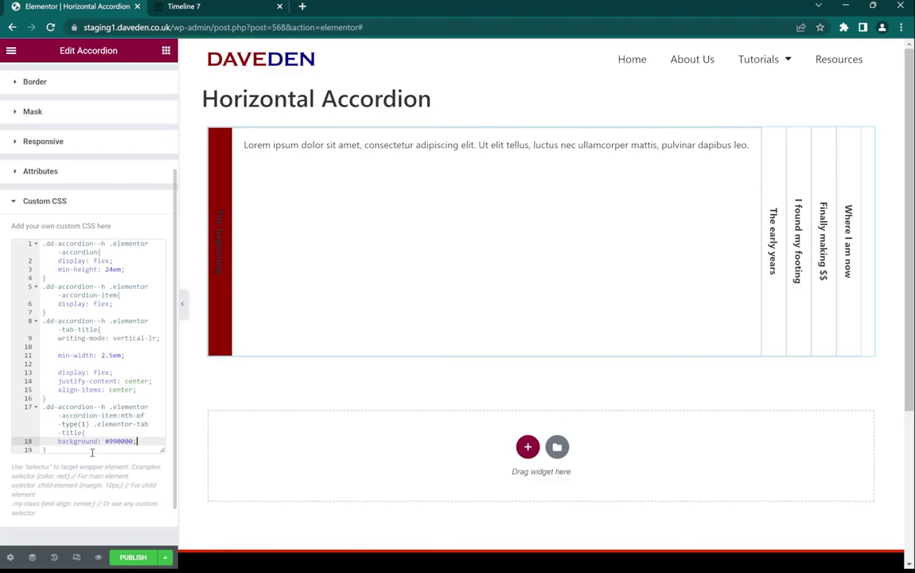
{"action": "key", "text": "Return"}
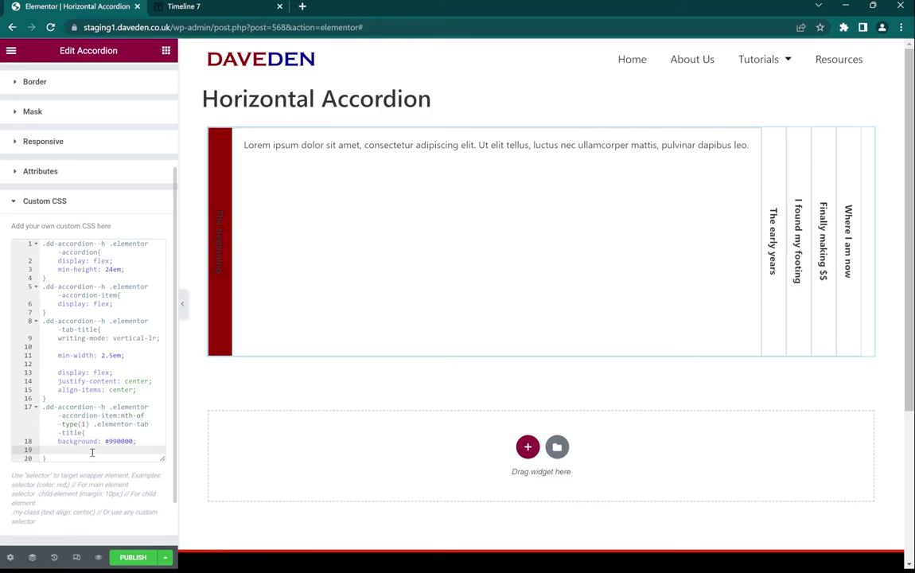
{"action": "type", "text": "color"}
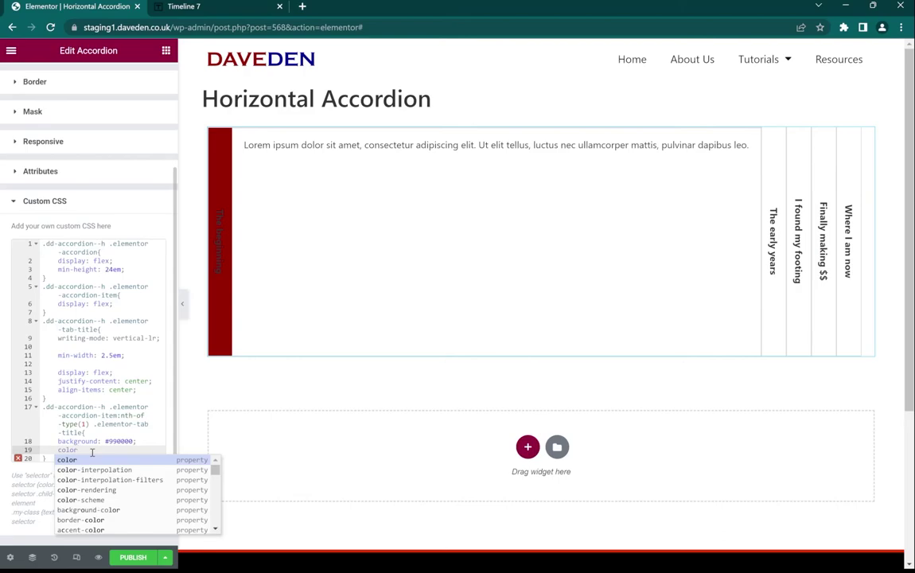
{"action": "type", "text": ": "}
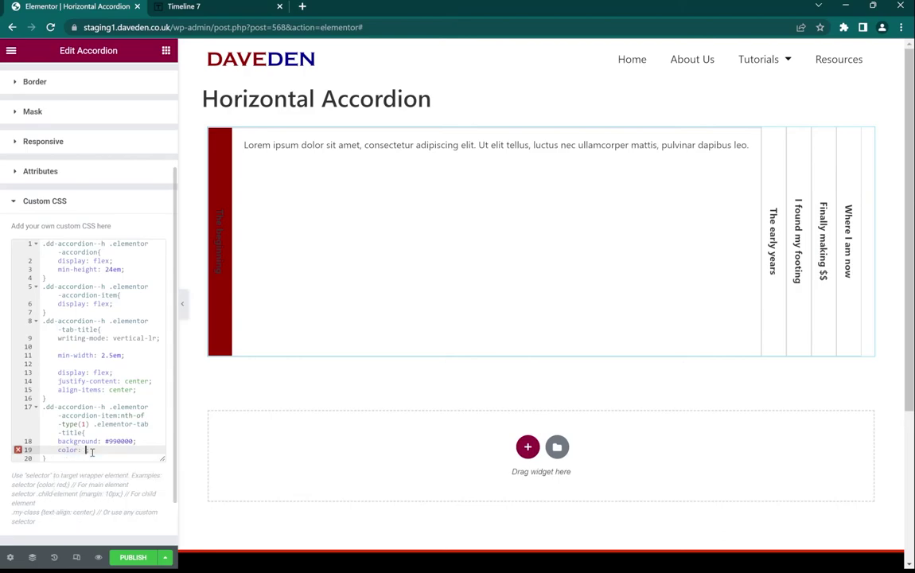
{"action": "type", "text": "#fff"}
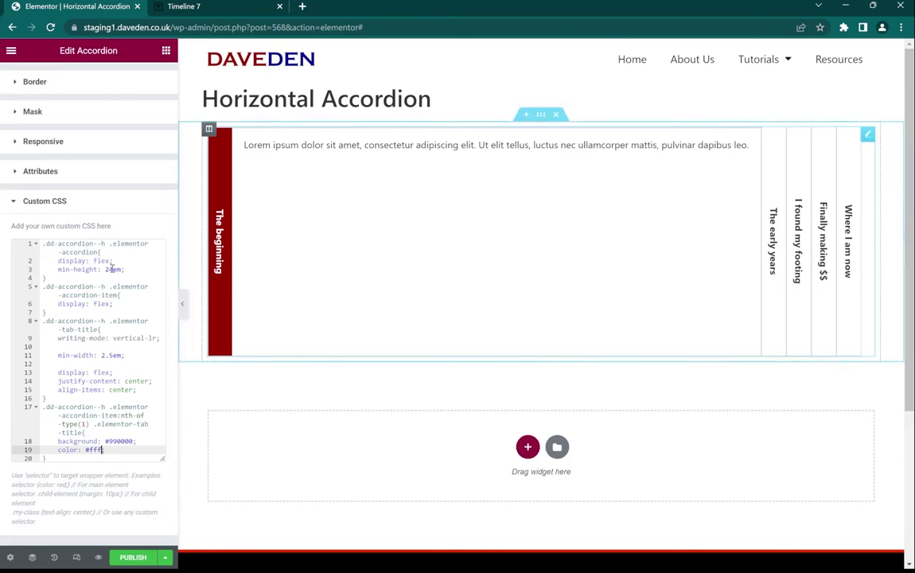
- Try the global White as the text colour of all accordion titles in the widget's title style settings
{"action": "scroll", "coordinate": [97, 239], "scroll_direction": "up", "scroll_amount": 3}
{"action": "left_click", "coordinate": [81, 78]}
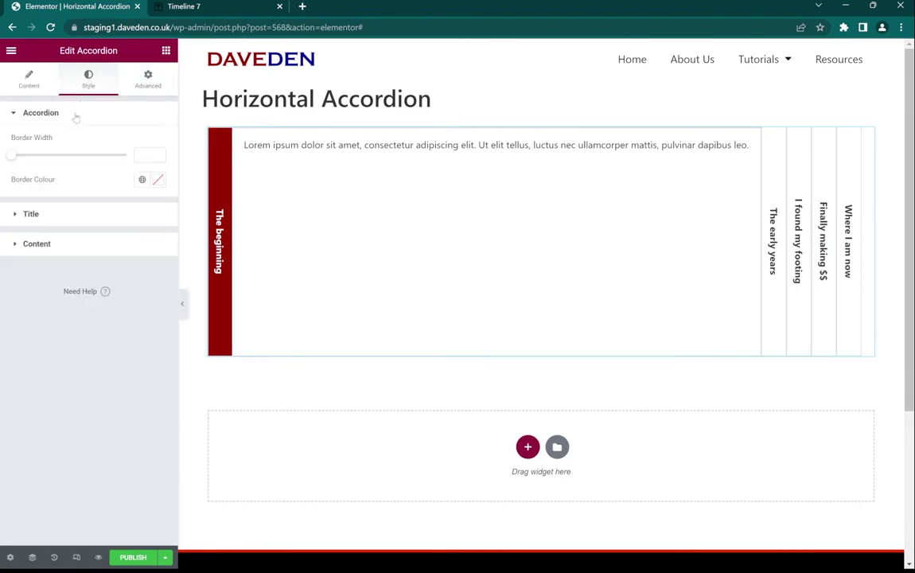
{"action": "left_click", "coordinate": [42, 213]}
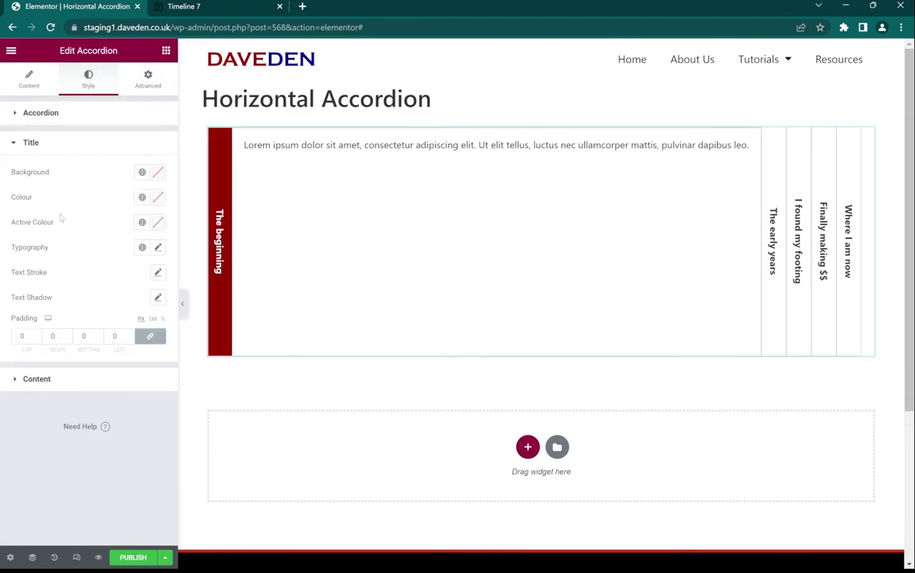
{"action": "left_click", "coordinate": [142, 197]}
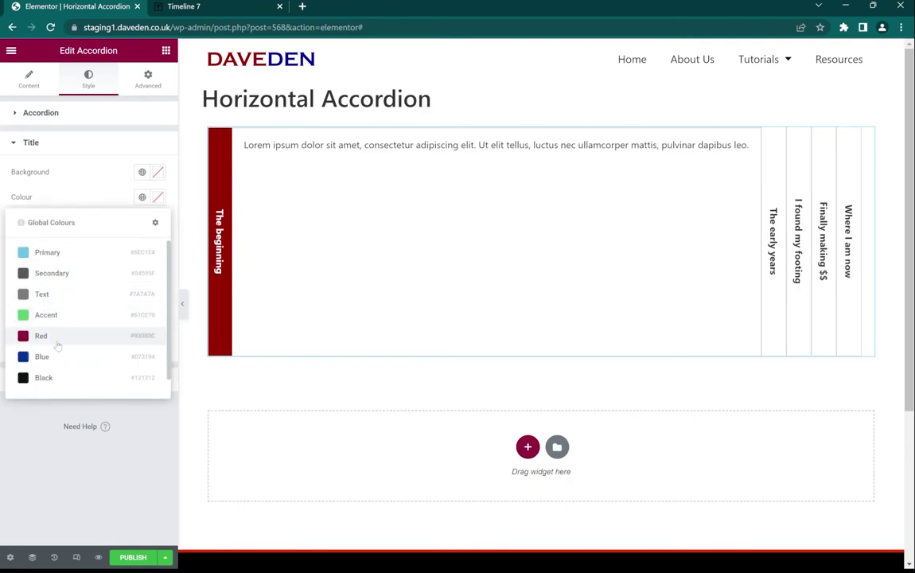
{"action": "scroll", "coordinate": [58, 370], "scroll_direction": "down", "scroll_amount": 1}
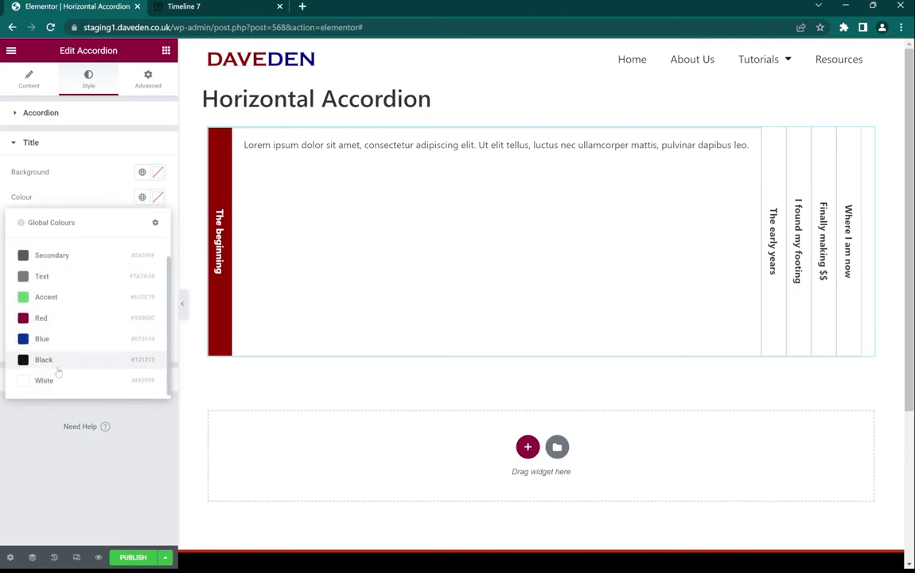
{"action": "left_click", "coordinate": [57, 370]}
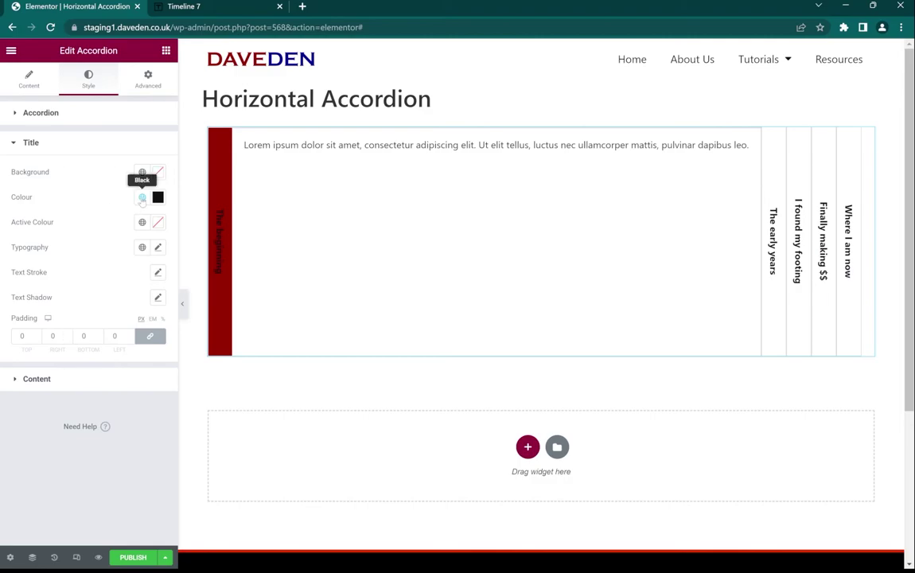
{"action": "left_click", "coordinate": [142, 197]}
{"action": "scroll", "coordinate": [58, 374], "scroll_direction": "down", "scroll_amount": 1}
{"action": "left_click", "coordinate": [56, 377]}
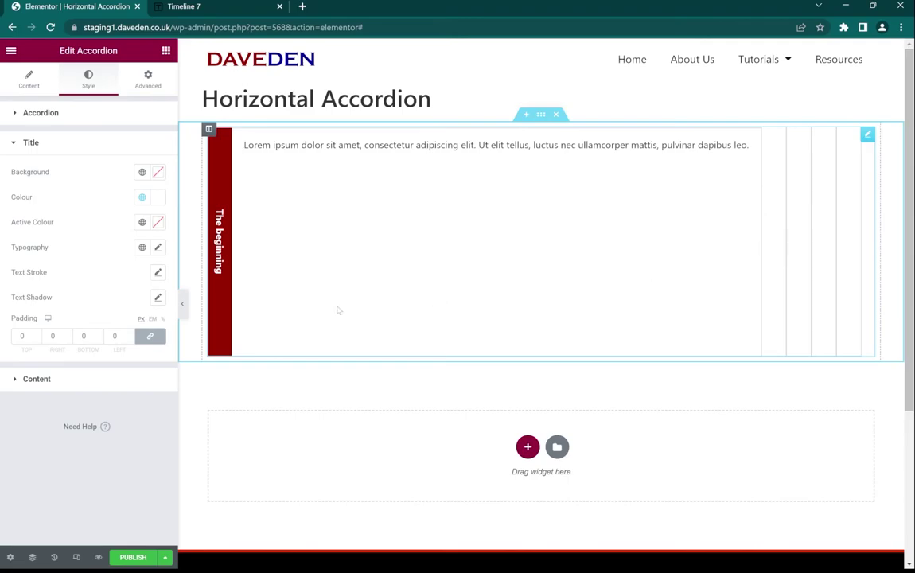
- Clear the title text colour and reopen the widget's custom CSS
{"action": "left_click", "coordinate": [159, 197]}
{"action": "left_click", "coordinate": [110, 219]}
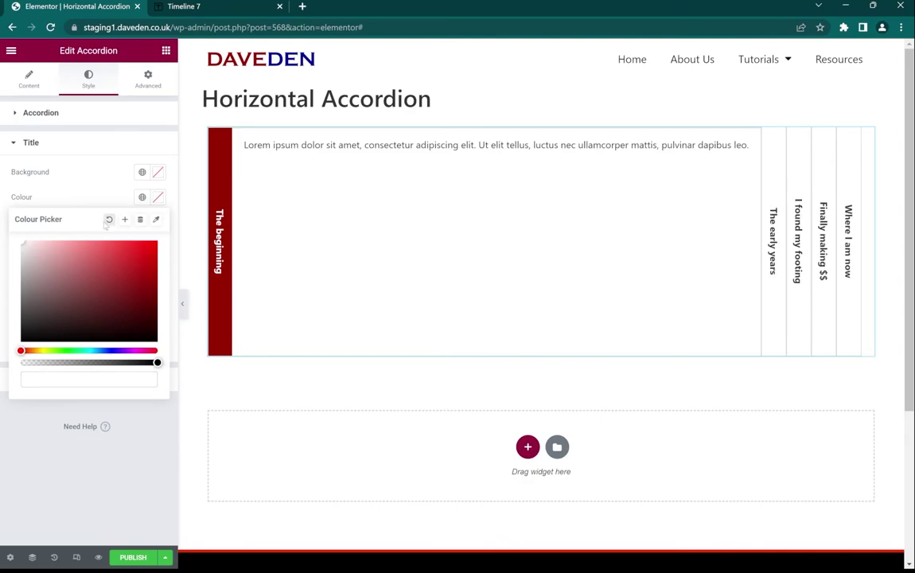
{"action": "left_click", "coordinate": [113, 147]}
{"action": "left_click", "coordinate": [144, 91]}
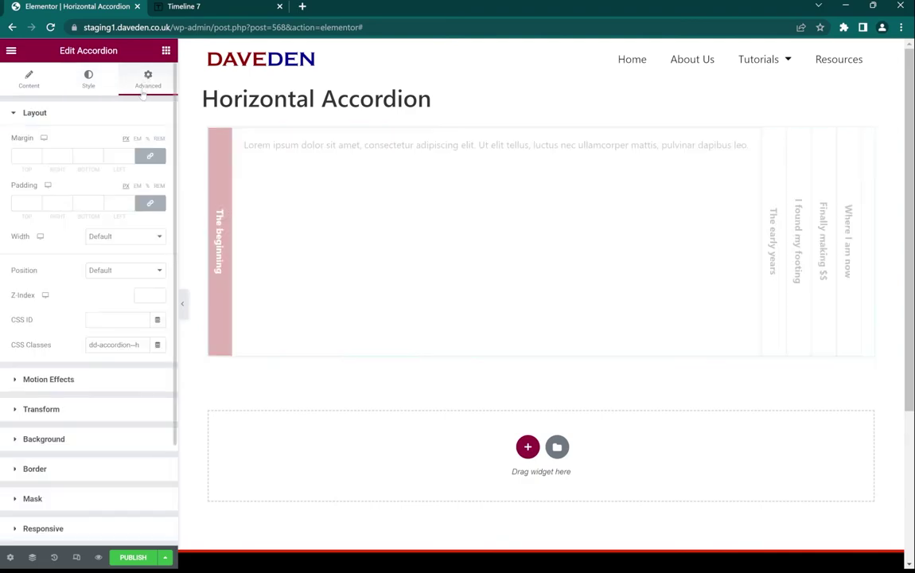
{"action": "scroll", "coordinate": [96, 412], "scroll_direction": "down", "scroll_amount": 3}
{"action": "left_click", "coordinate": [73, 468]}
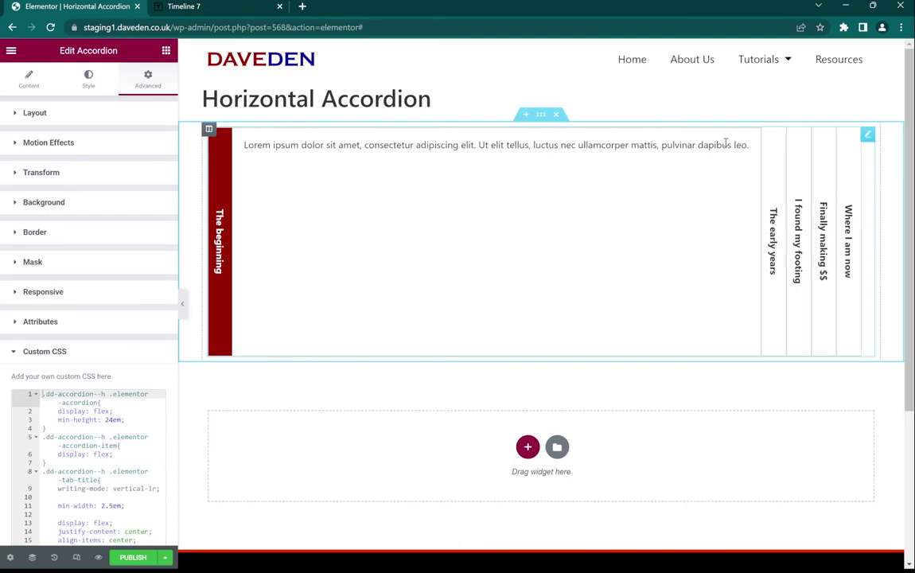
- Duplicate the complete nth-of-type(1) title rule directly below itself in the custom CSS
{"action": "scroll", "coordinate": [104, 441], "scroll_direction": "down", "scroll_amount": 3}
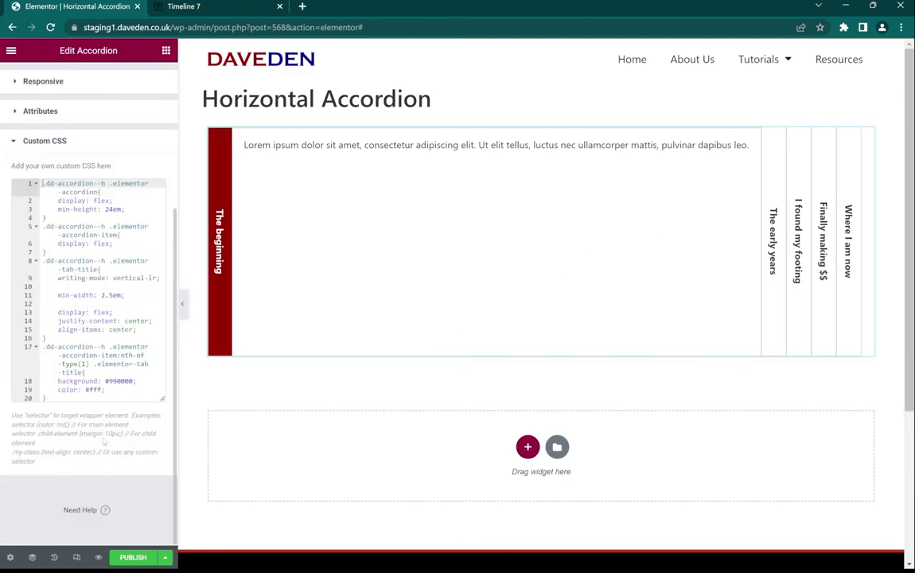
{"action": "left_click_drag", "start_coordinate": [44, 398], "coordinate": [3, 350]}
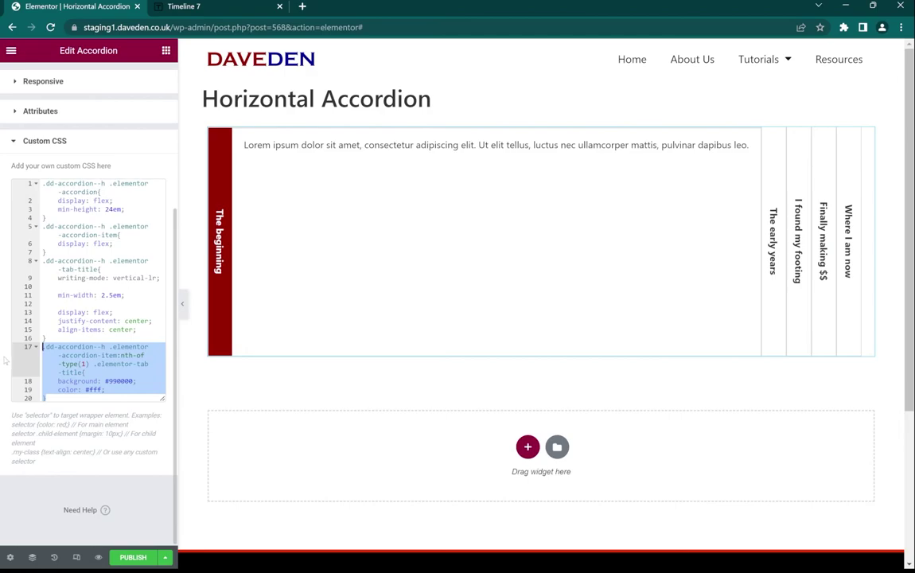
{"action": "key", "text": "Right"}
{"action": "key", "text": "Return"}
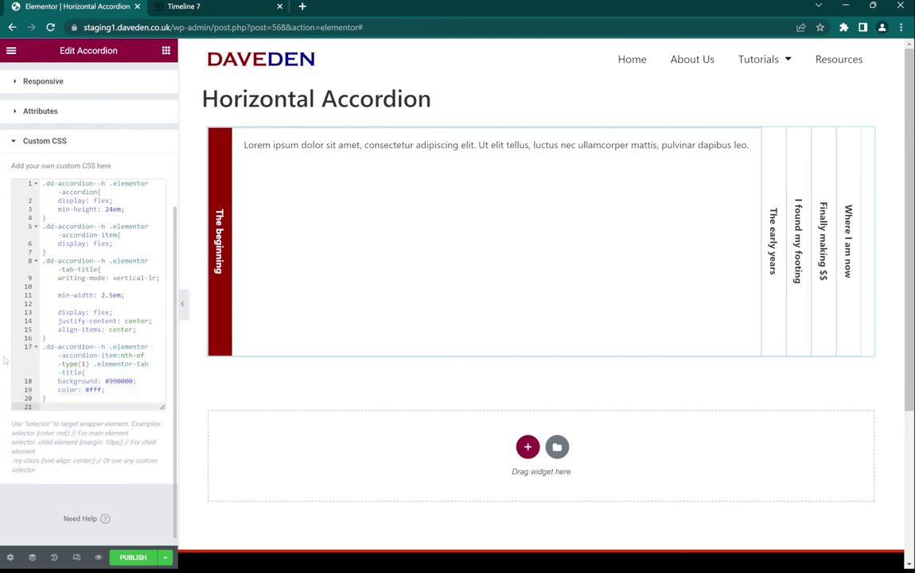
{"action": "type", "text": ".dd-accordion--h .elementor-accordion-item:nth-of-type(1) .elementor-tab-title{     background: #990000;     color: #fff; }"}
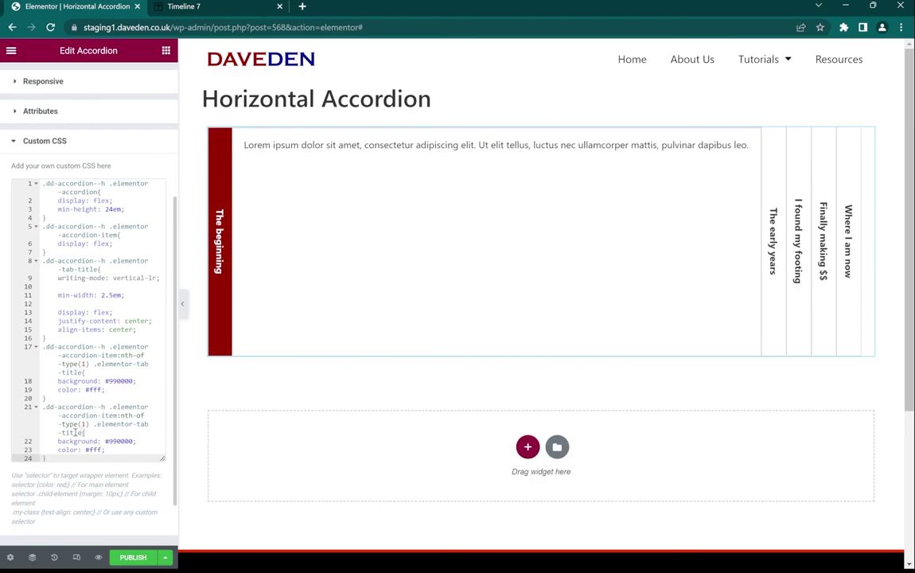
- Change the duplicated rule to nth-of-type(2) and set its background to #690000
{"action": "left_click", "coordinate": [84, 424]}
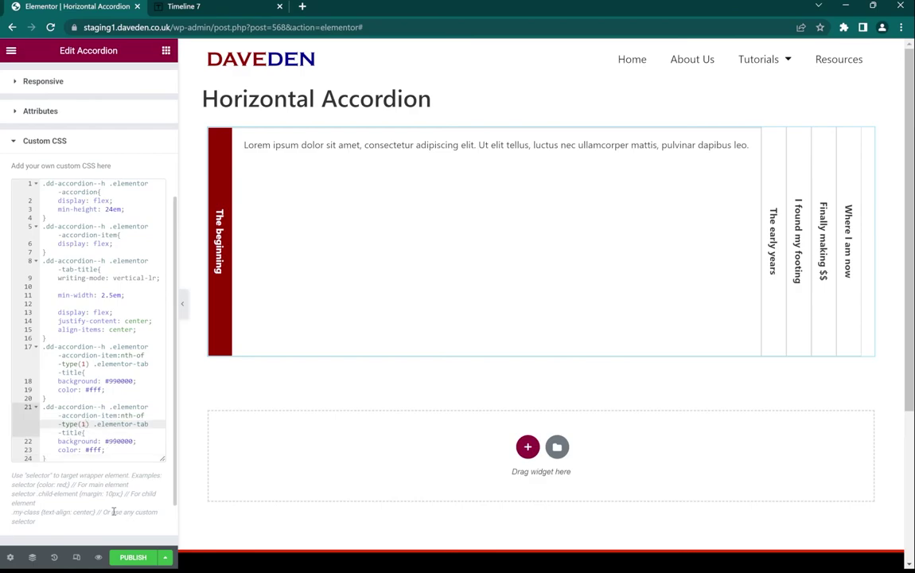
{"action": "key", "text": "BackSpace"}
{"action": "type", "text": "2"}
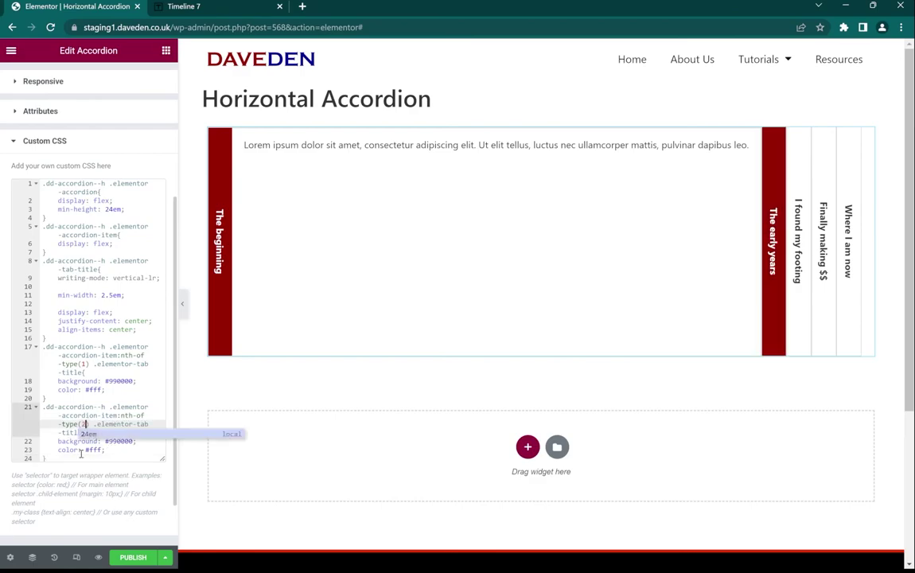
{"action": "left_click", "coordinate": [115, 448]}
{"action": "left_click", "coordinate": [113, 441]}
{"action": "key", "text": "BackSpace"}
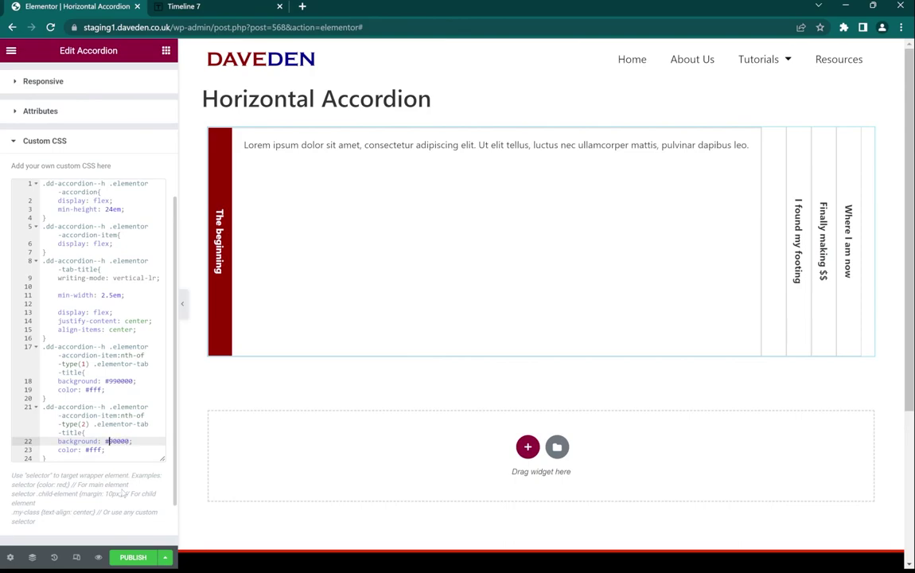
{"action": "type", "text": "66"}
{"action": "key", "text": "BackSpace"}
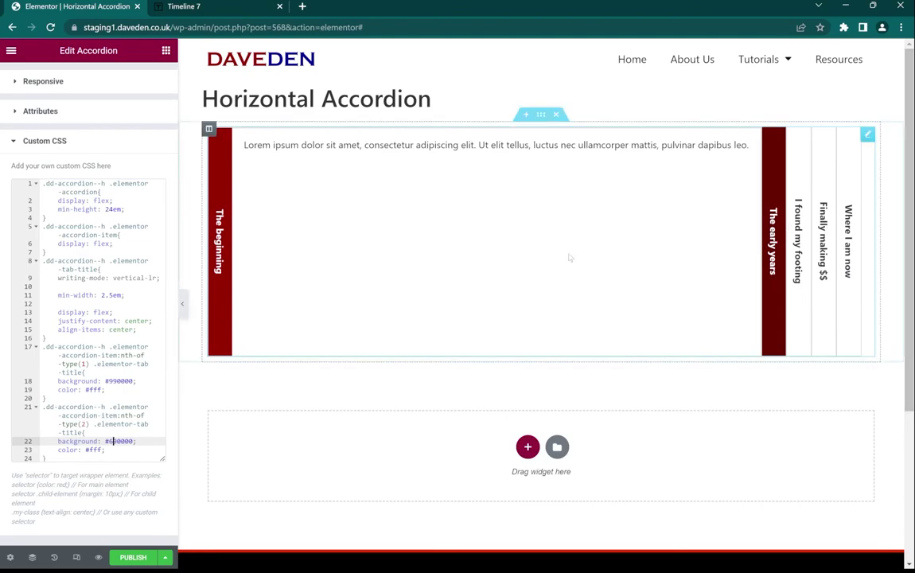
- Open the second, third and fourth accordion items in the preview to check how the coloured titles behave
{"action": "left_click", "coordinate": [775, 205]}
{"action": "left_click", "coordinate": [812, 207]}
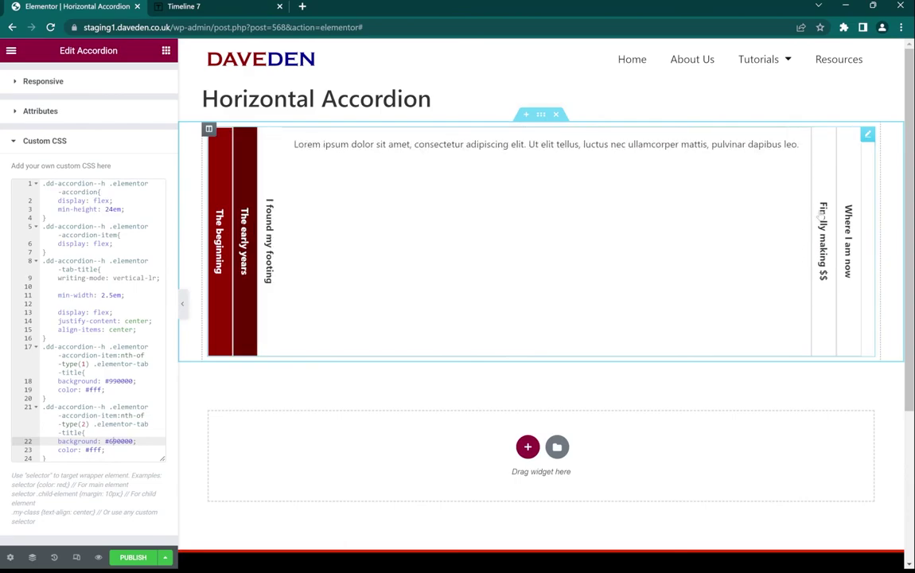
{"action": "left_click", "coordinate": [824, 214]}
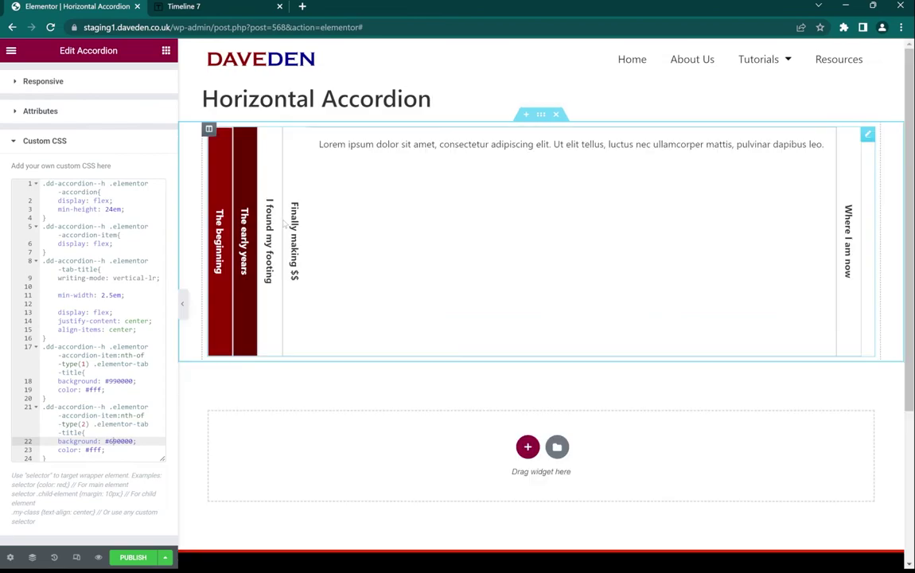
- Add a custom CSS rule for .dd-accordion--h .elementor-tab-title:not(.elementor-active) + .elementor-tab-content with display: none !important, below the nth-of-type(2) rule
{"action": "left_click", "coordinate": [269, 217]}
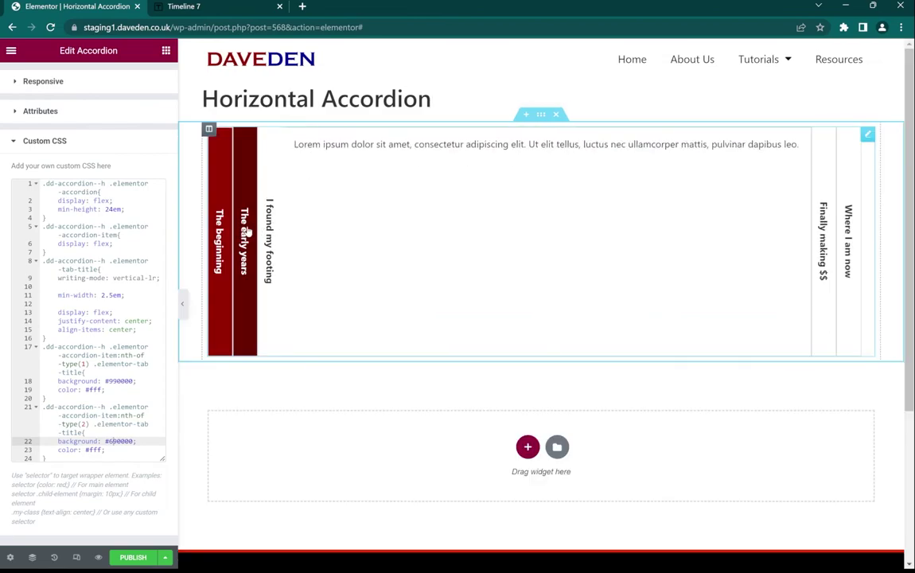
{"action": "left_click", "coordinate": [248, 231]}
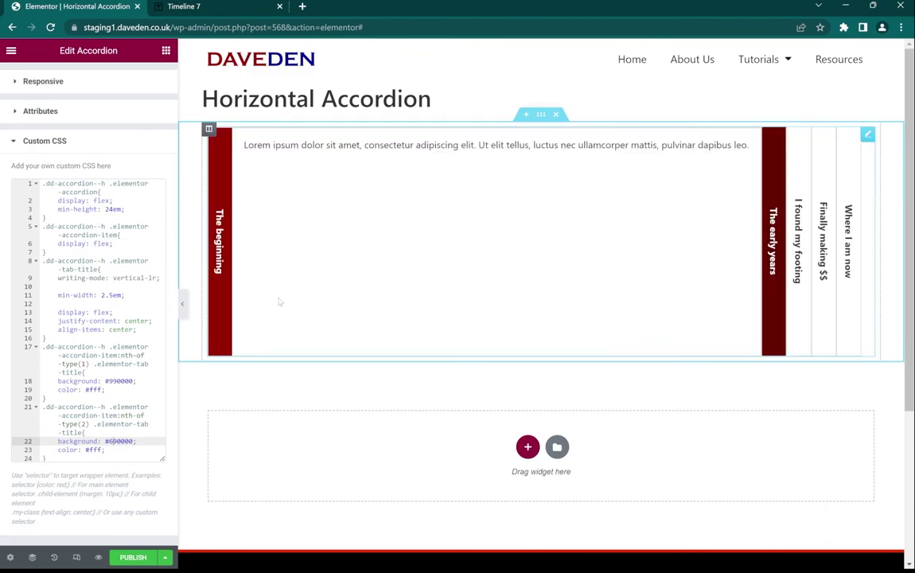
{"action": "left_click", "coordinate": [114, 451]}
{"action": "scroll", "coordinate": [124, 450], "scroll_direction": "down", "scroll_amount": 1}
{"action": "type", "text": "}  .dd-accordion--h .elementor-tab-title:not(.elementor-active) + .elementor-tab-content{     display: none !important;"}
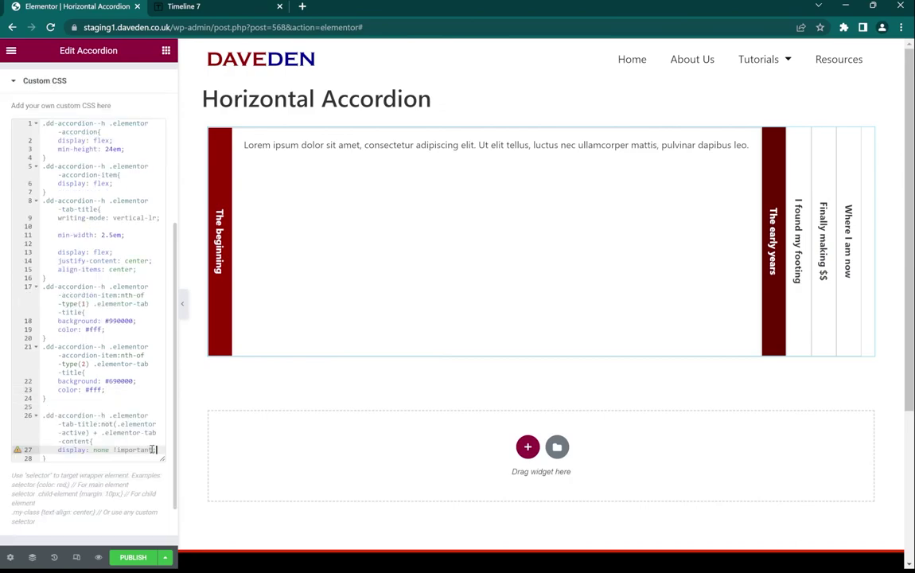
- Switch back and forth between the accordion items in the preview to check that inactive content hides cleanly, ending on The beginning
{"action": "left_click", "coordinate": [798, 230]}
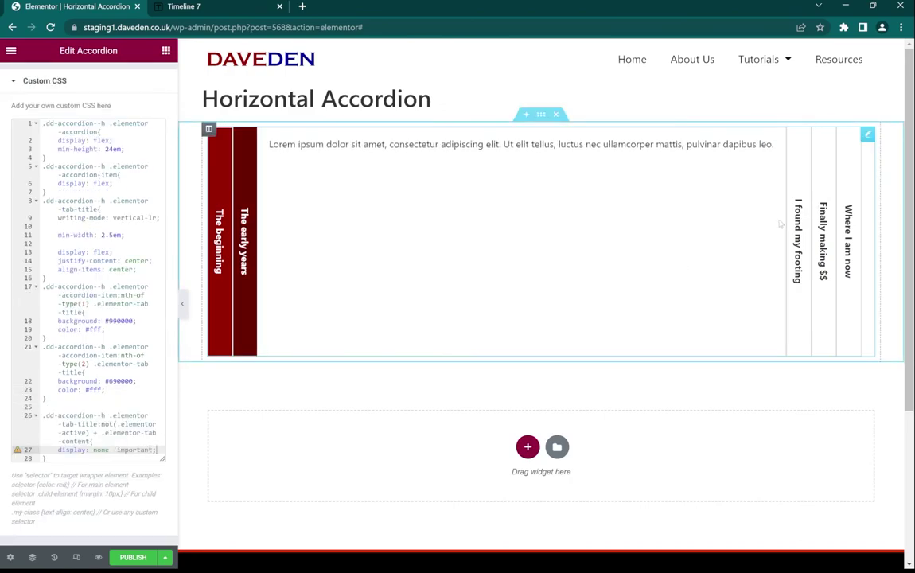
{"action": "left_click", "coordinate": [824, 223]}
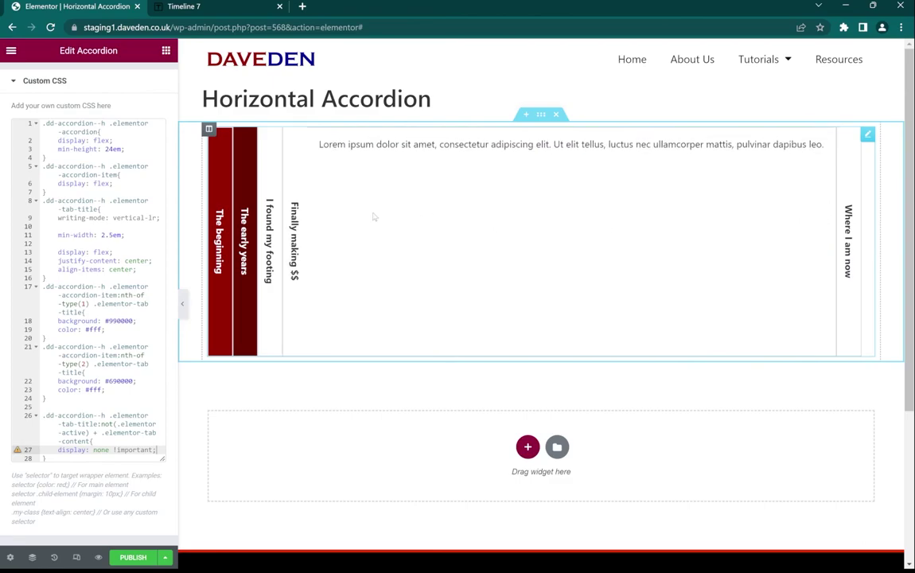
{"action": "left_click", "coordinate": [275, 290]}
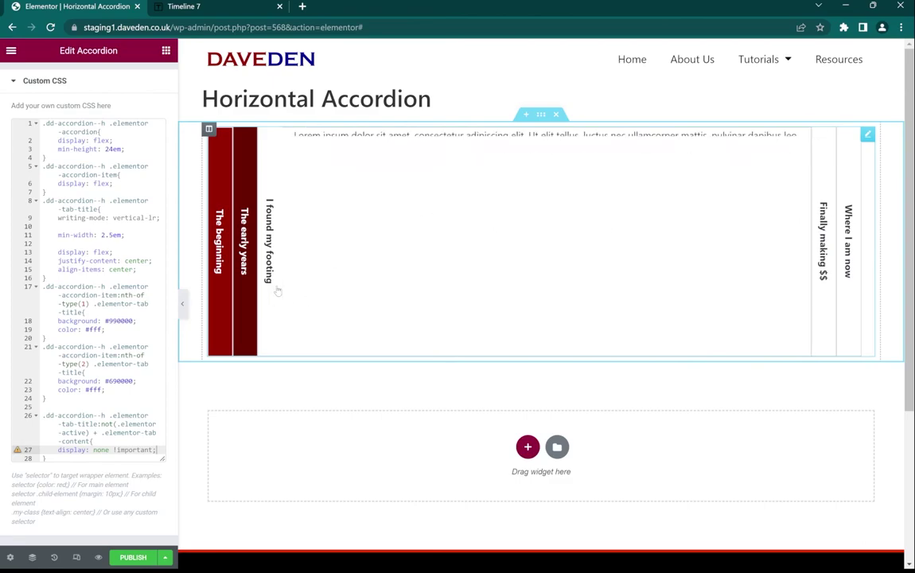
{"action": "left_click", "coordinate": [222, 276]}
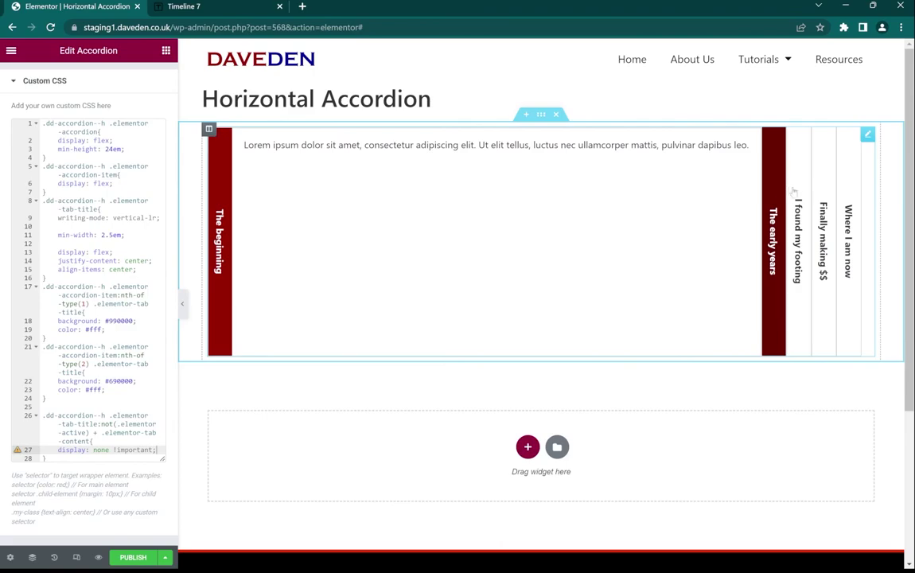
{"action": "left_click", "coordinate": [796, 187]}
{"action": "left_click", "coordinate": [828, 192]}
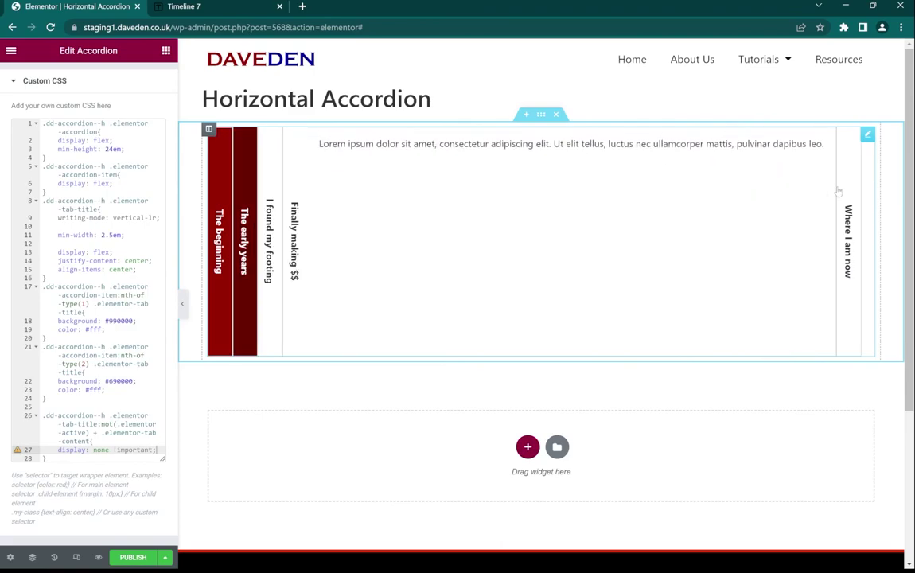
{"action": "left_click", "coordinate": [847, 197]}
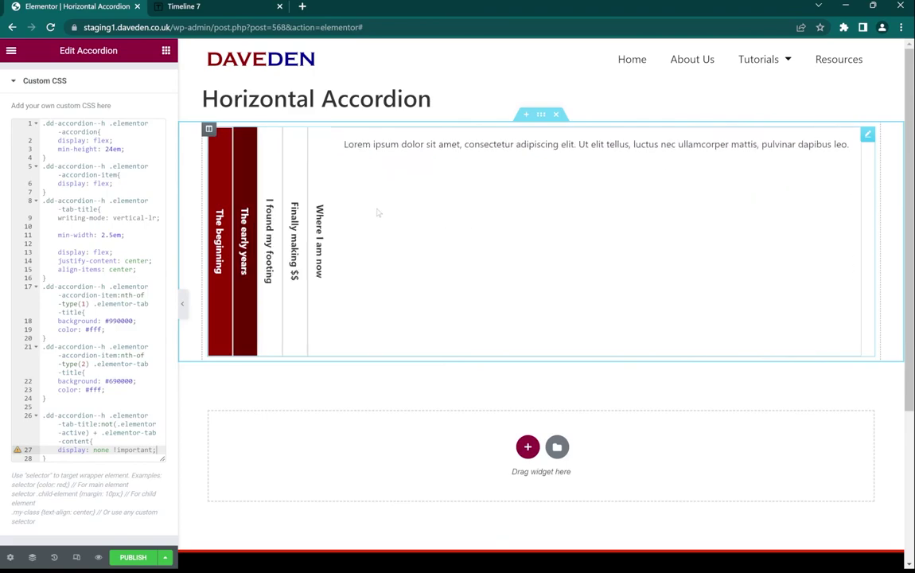
{"action": "left_click", "coordinate": [222, 217]}
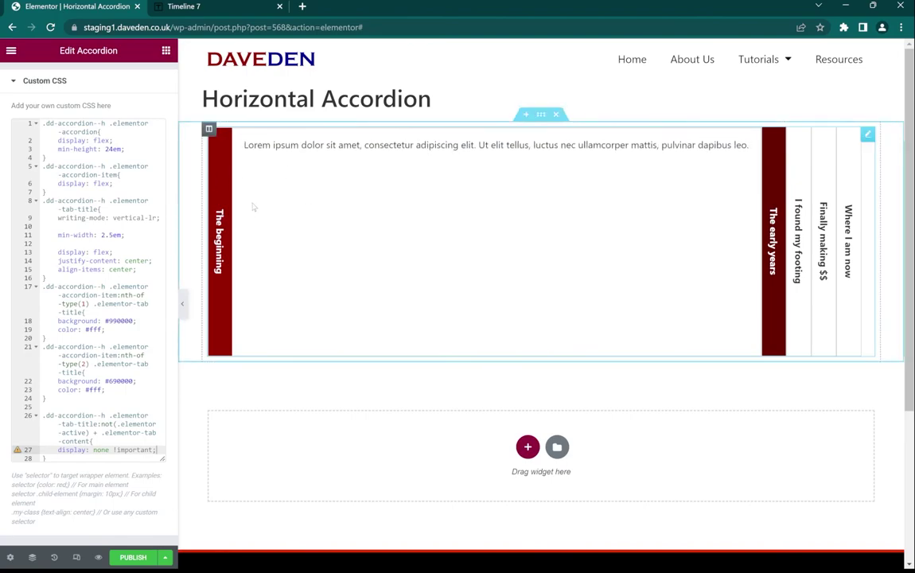
- Open the title and description of The beginning item in the accordion's content settings
{"action": "scroll", "coordinate": [119, 163], "scroll_direction": "up", "scroll_amount": 5}
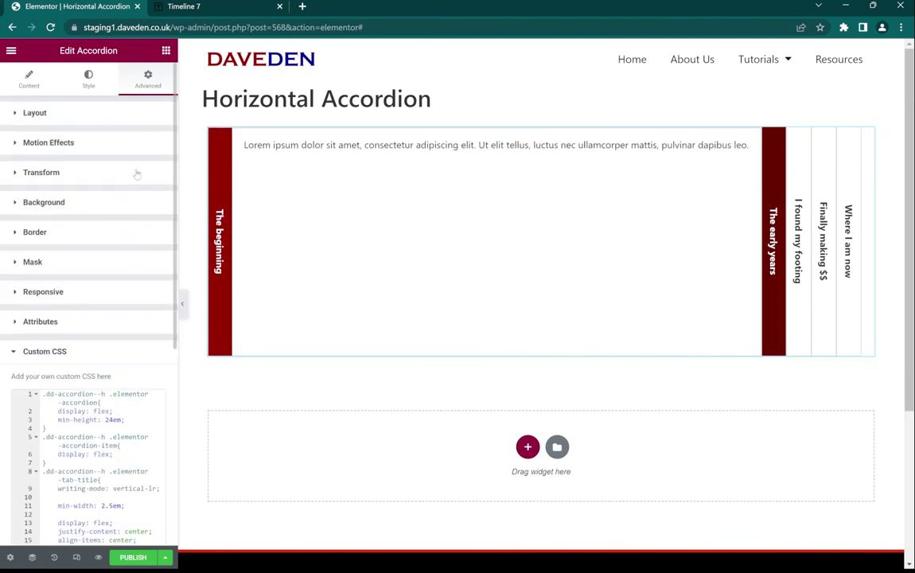
{"action": "left_click", "coordinate": [30, 80]}
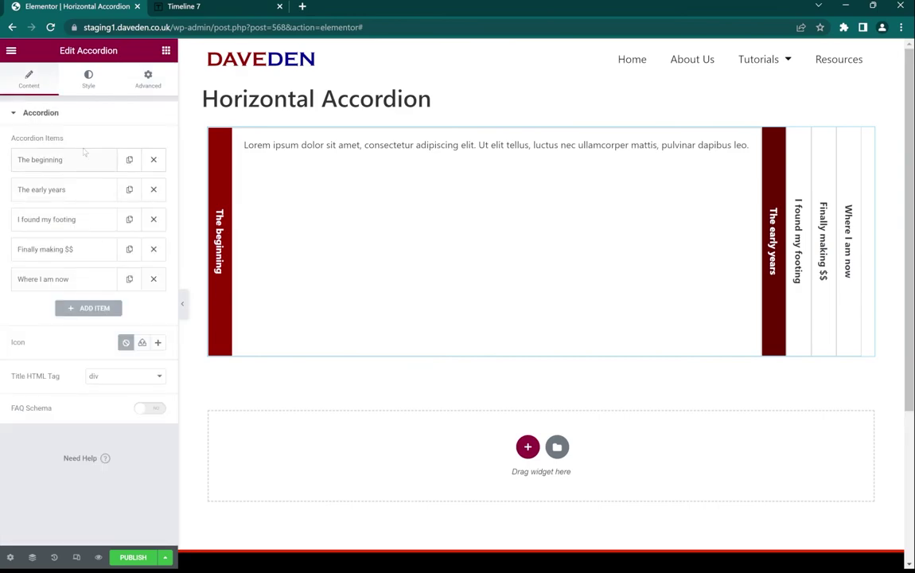
{"action": "left_click", "coordinate": [78, 158]}
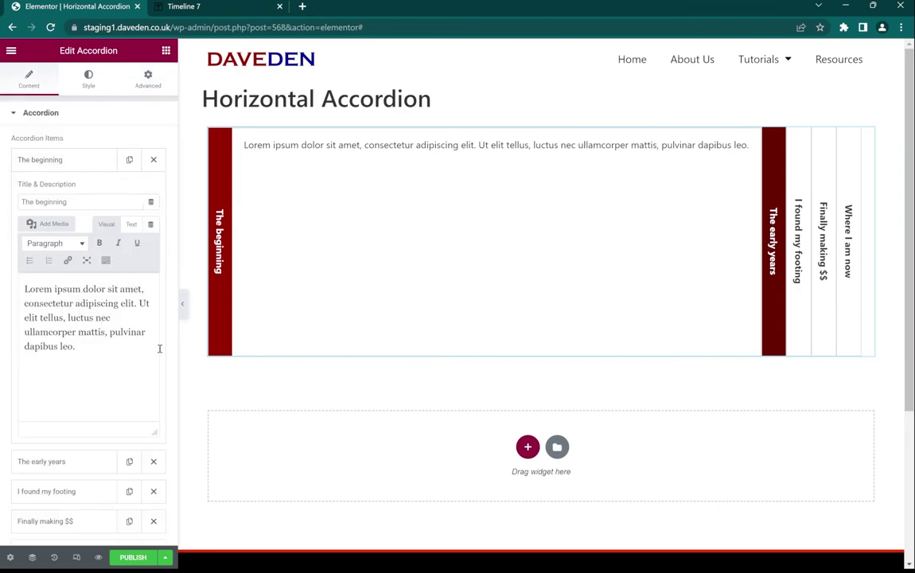